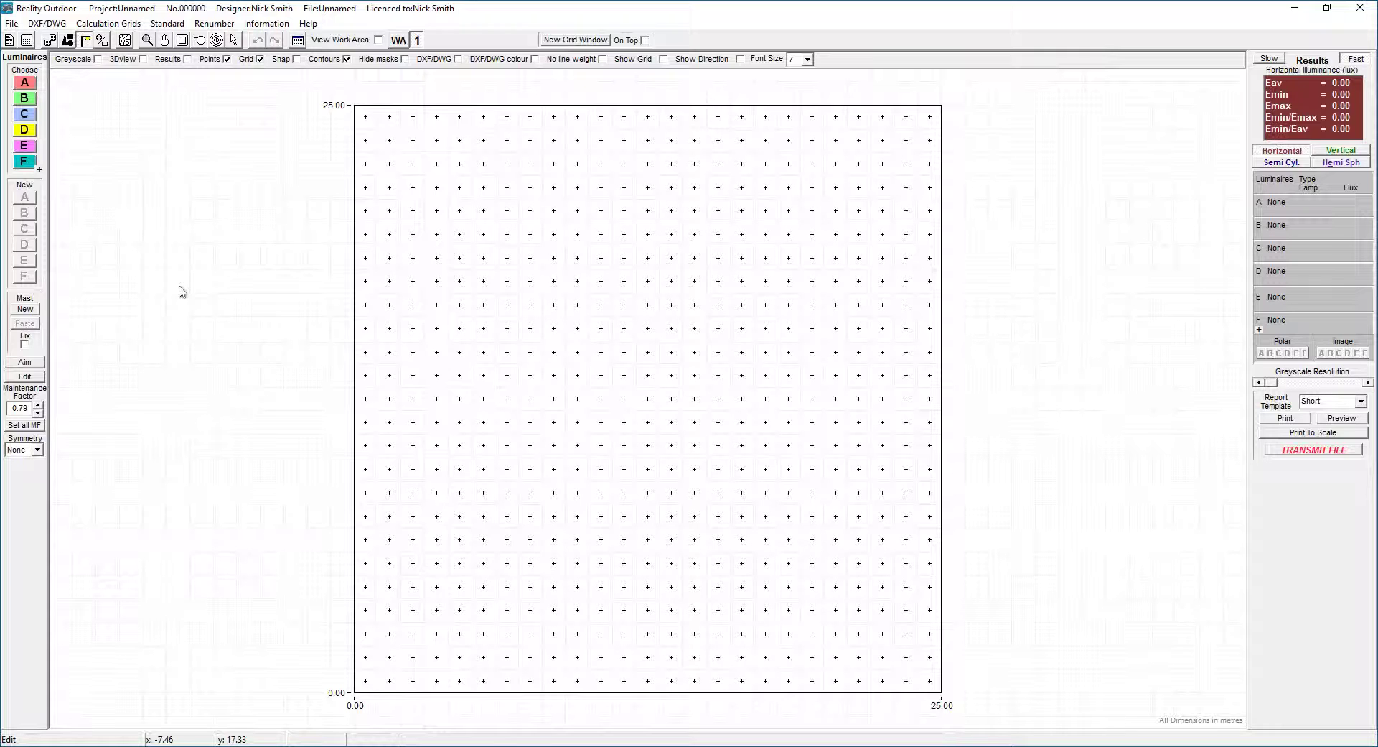
Import the drawing N553-MM-A-LANDS-03_161104_v2000.dwg as the background and start setting its area
left_click(56, 25)
left_click(57, 45)
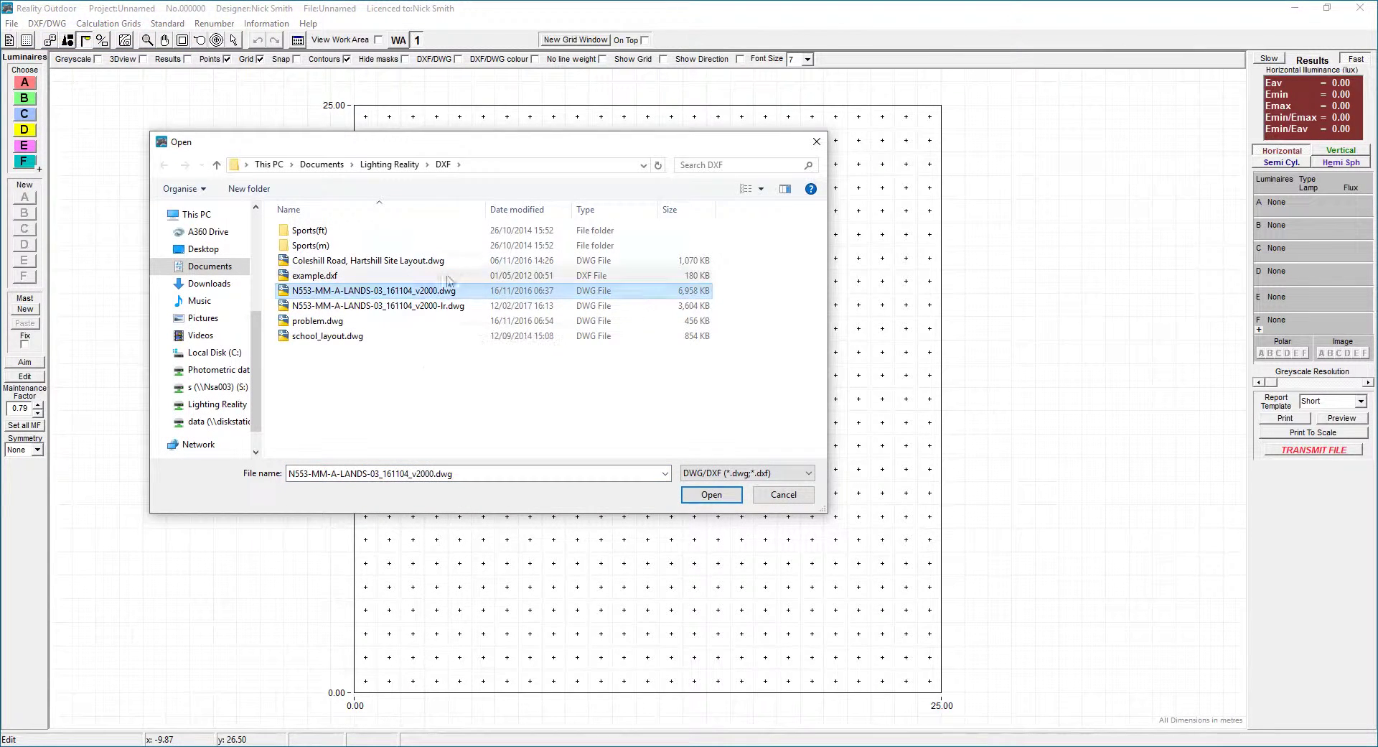
left_click(711, 494)
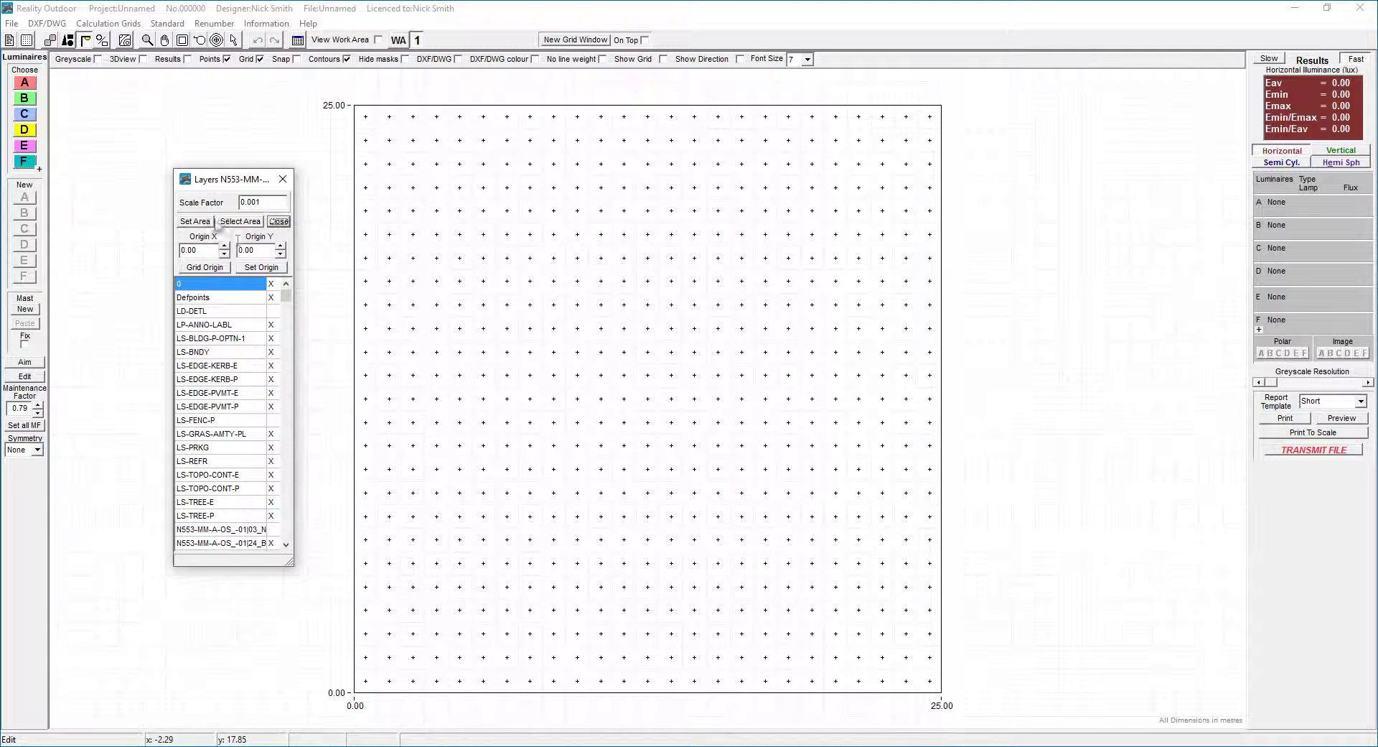
left_click(198, 222)
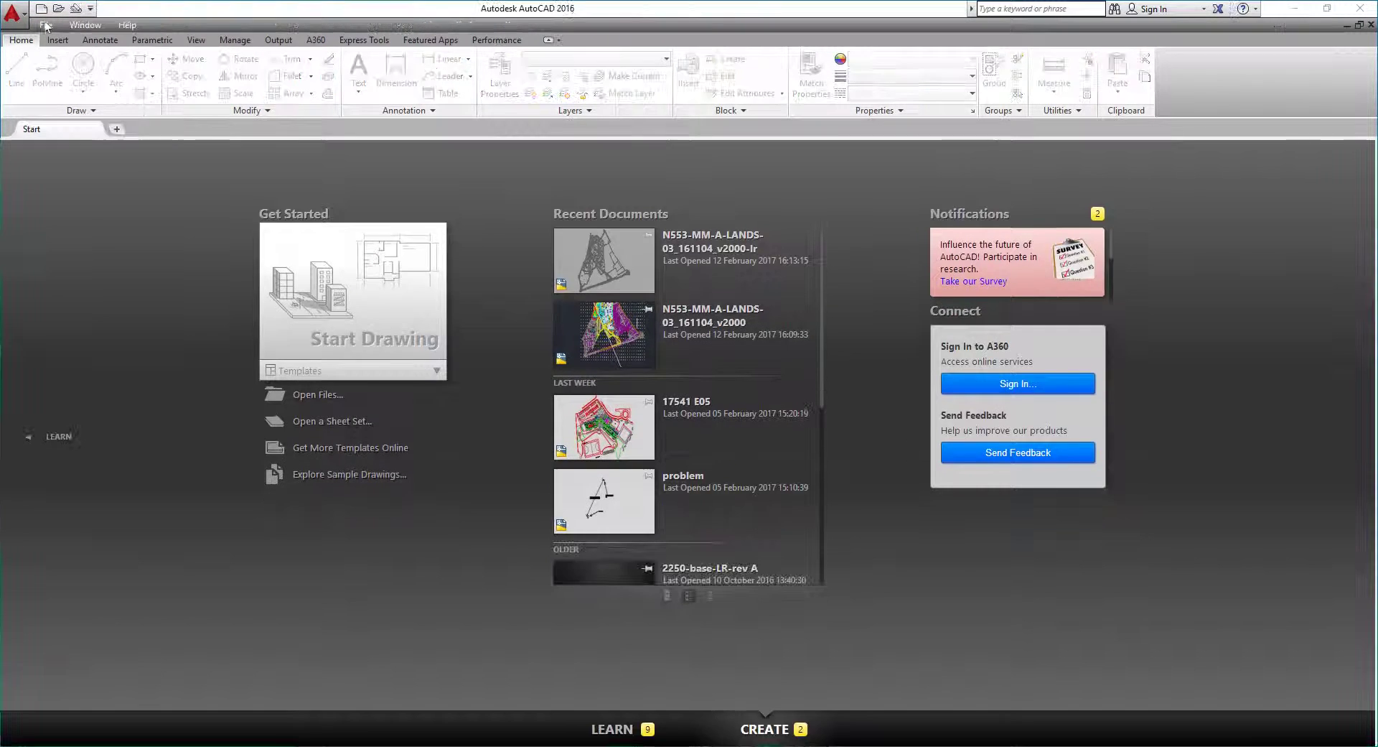
Switch to AutoCAD, open N553-MM-A-LANDS-03_161104_v2000.dwg and dismiss the missing standards file notice
left_click(45, 25)
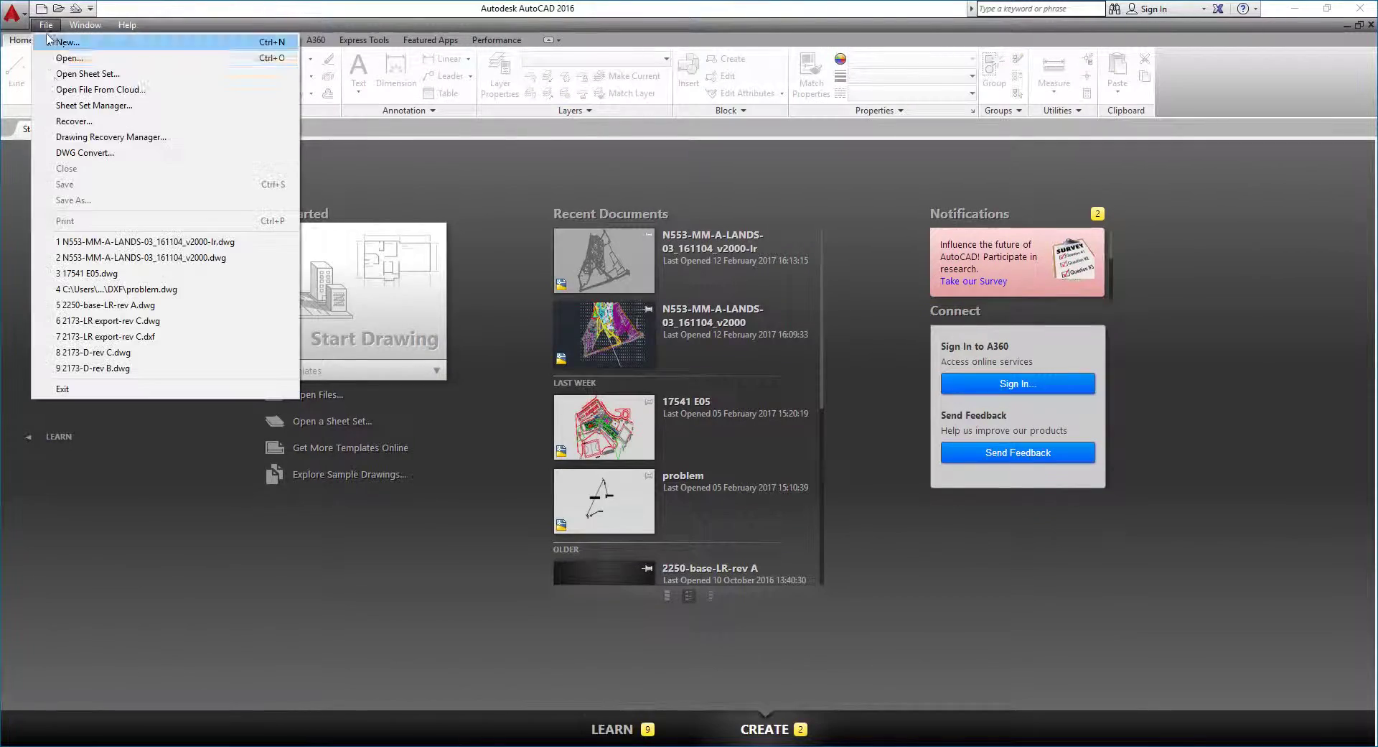
left_click(84, 260)
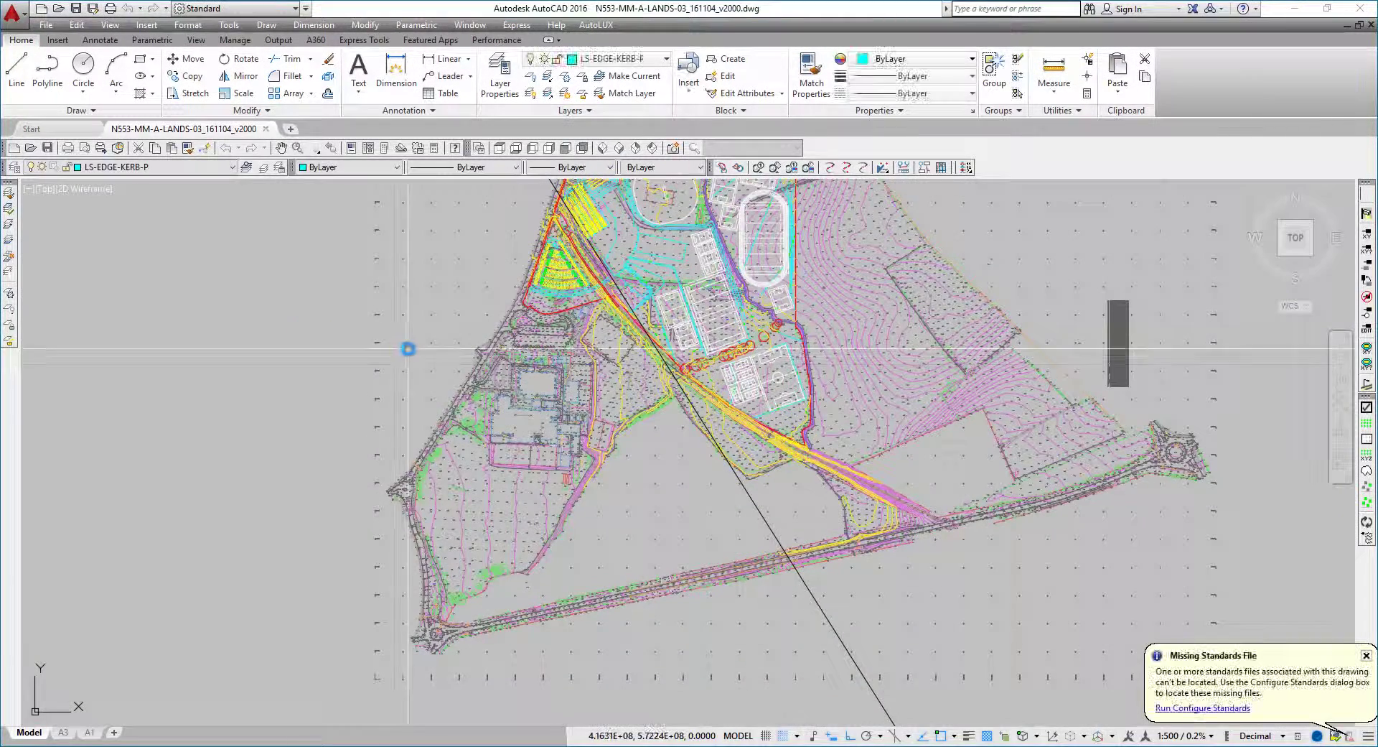
left_click(1366, 656)
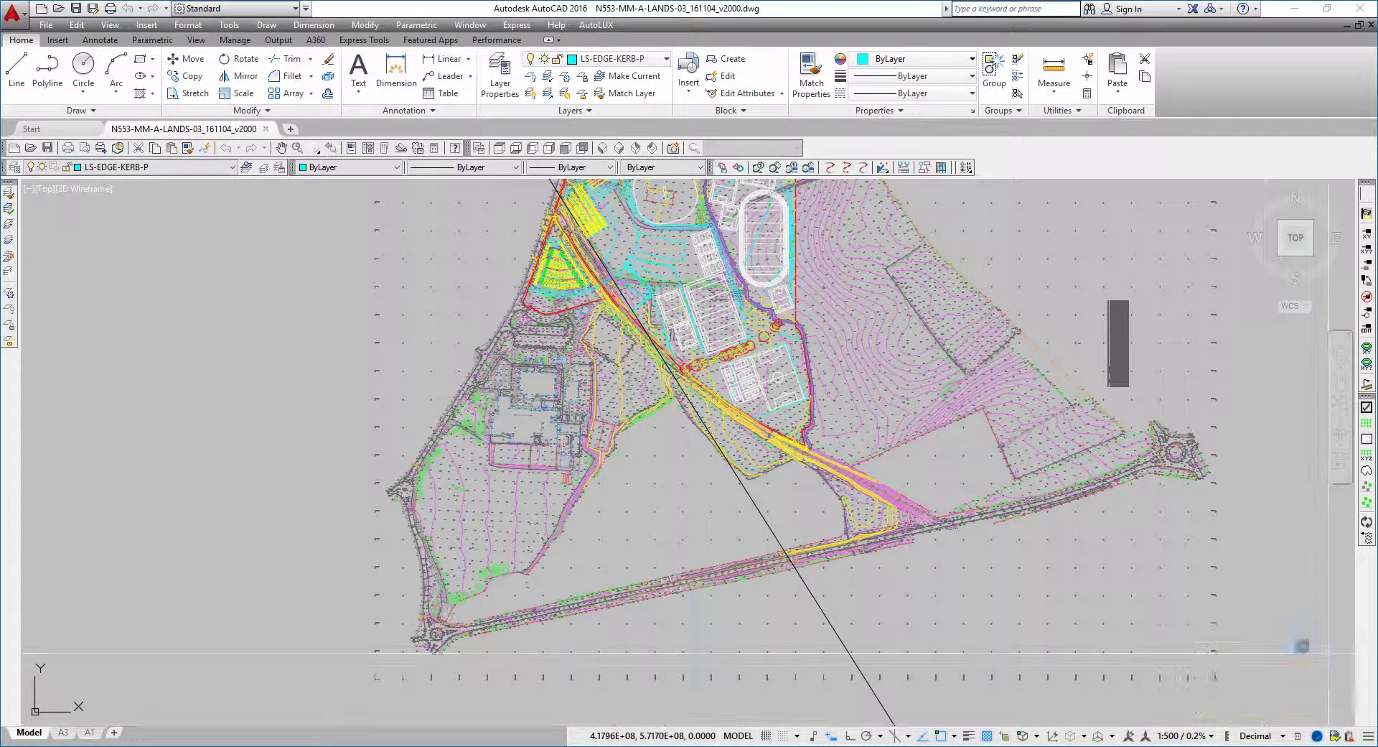
Delete the long diagonal Defpoints line that runs across the site plan
scroll(685, 459, "down", 4)
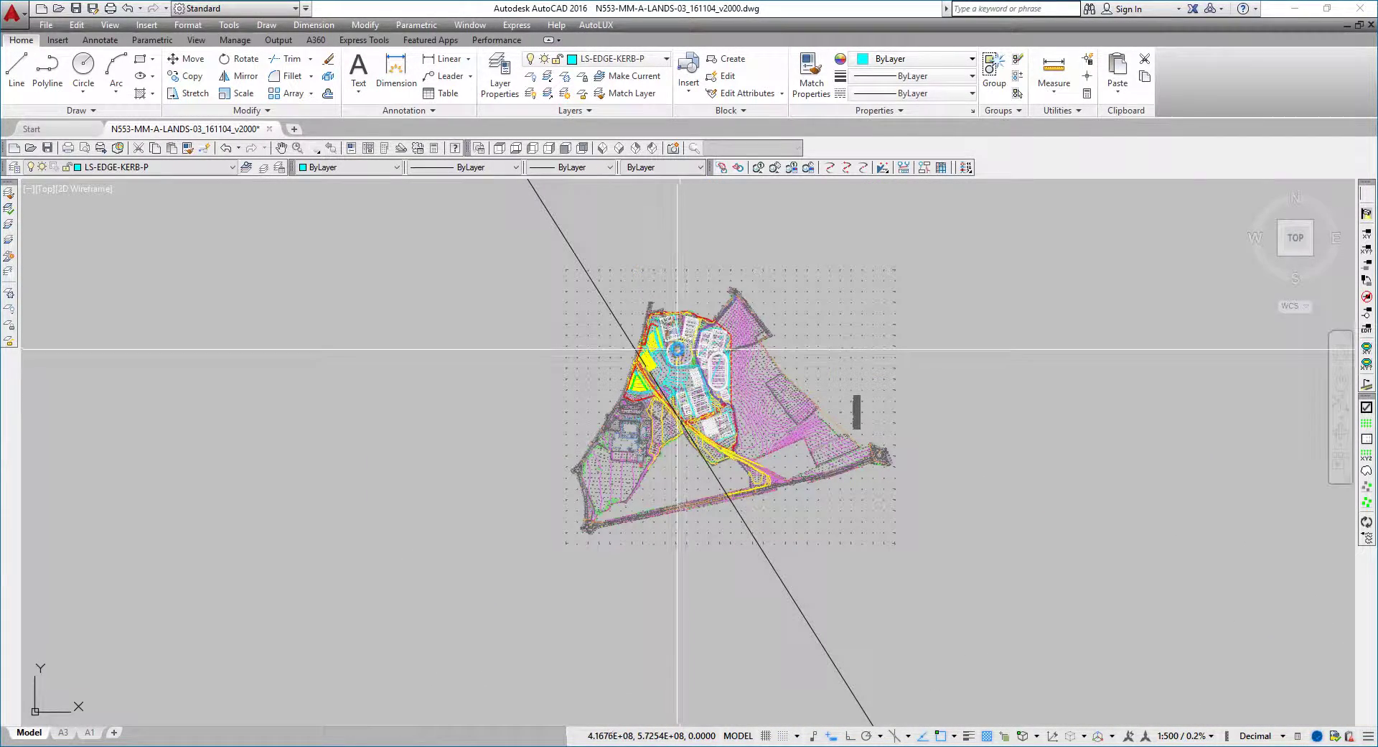
type("z")
scroll(677, 349, "up", 8)
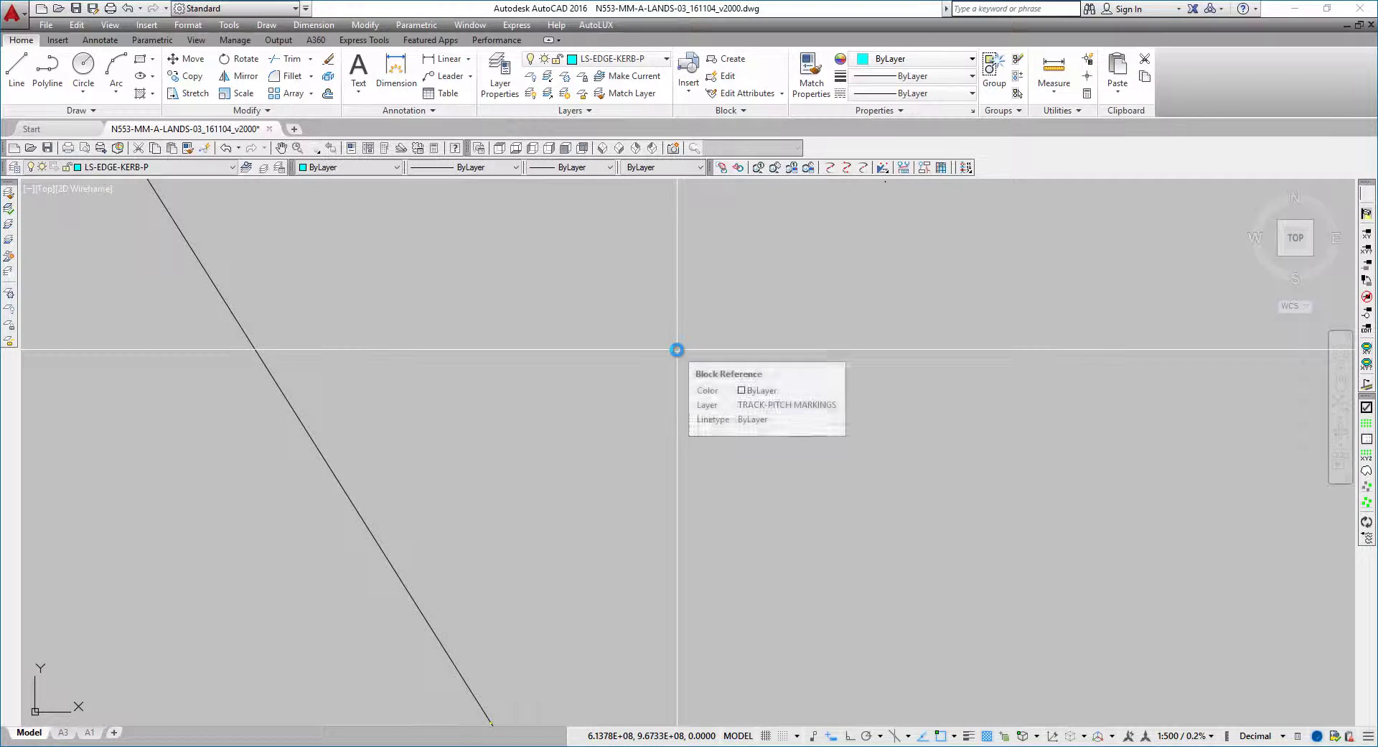
middle_click_drag(533, 631, 534, 460)
scroll(533, 463, "down", 10)
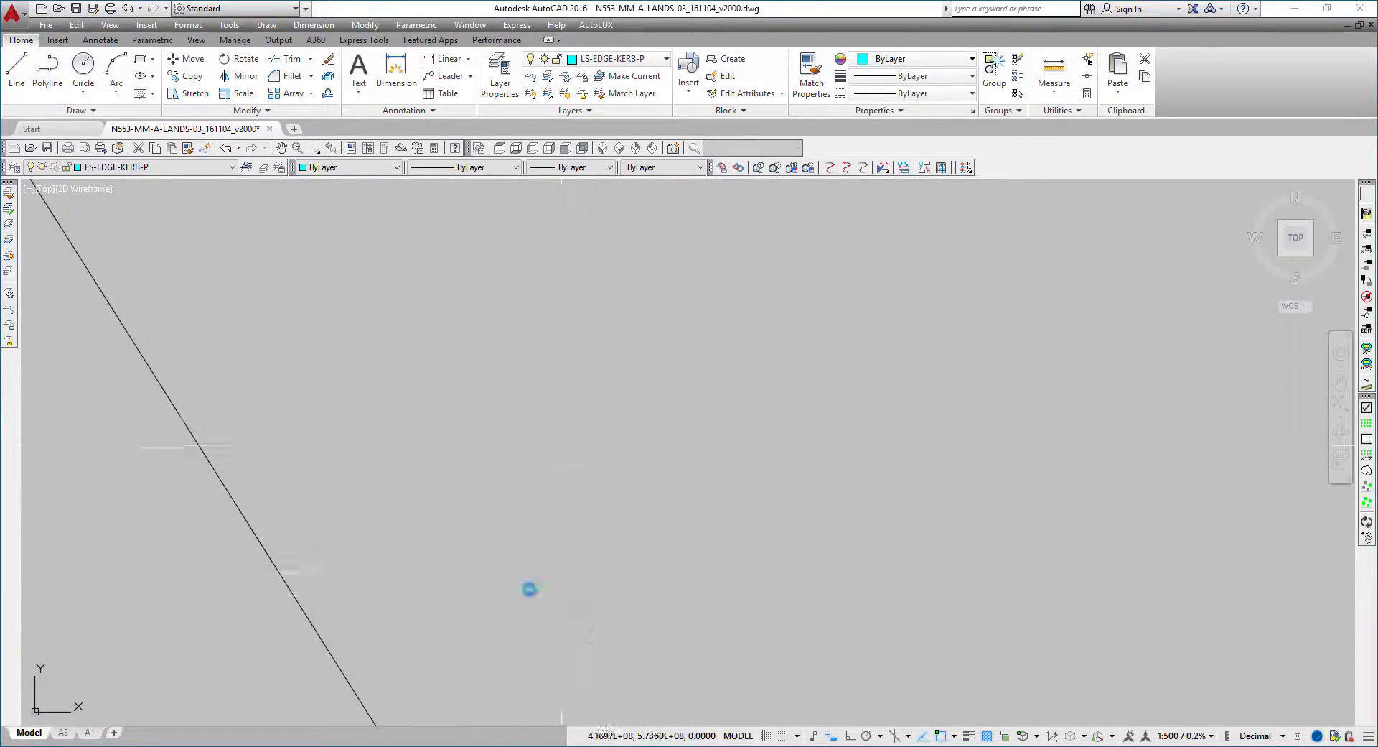
scroll(634, 397, "up", 8)
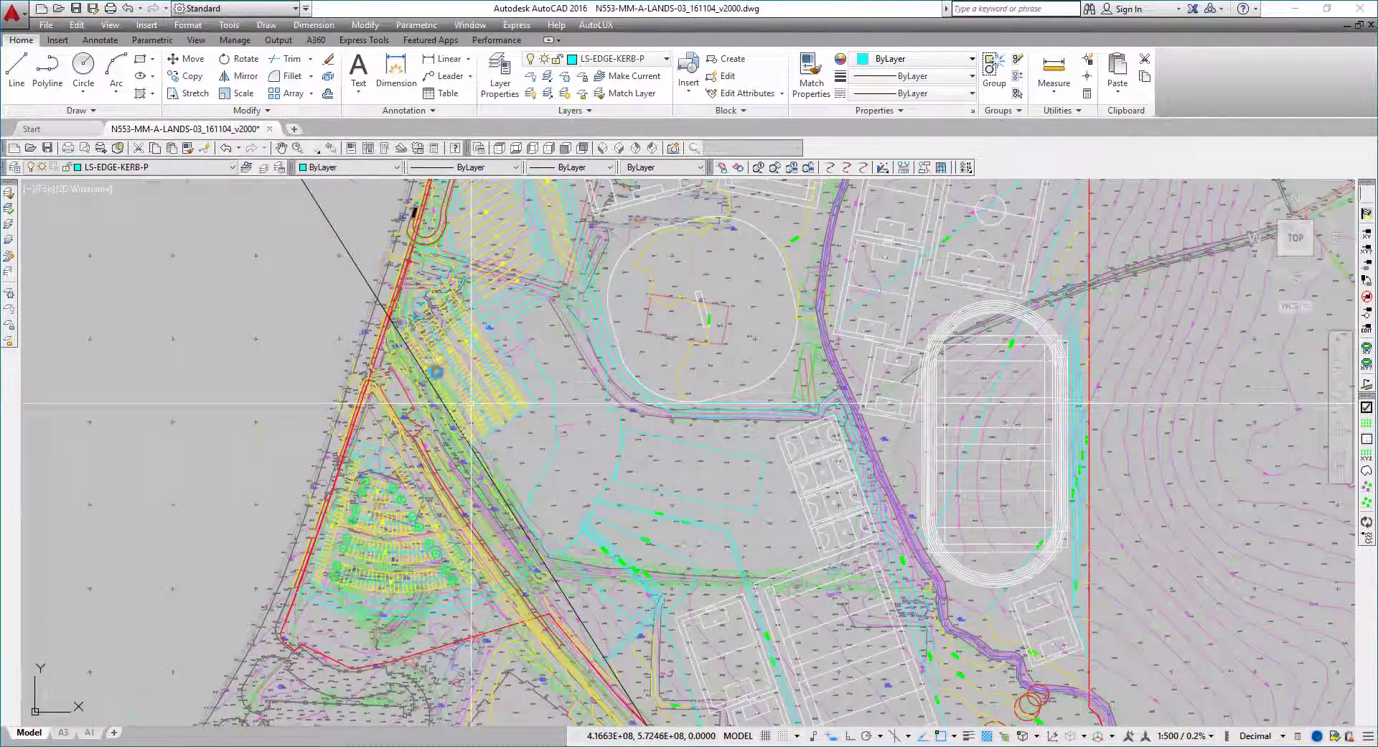
scroll(421, 360, "up", 2)
scroll(421, 366, "down", 3)
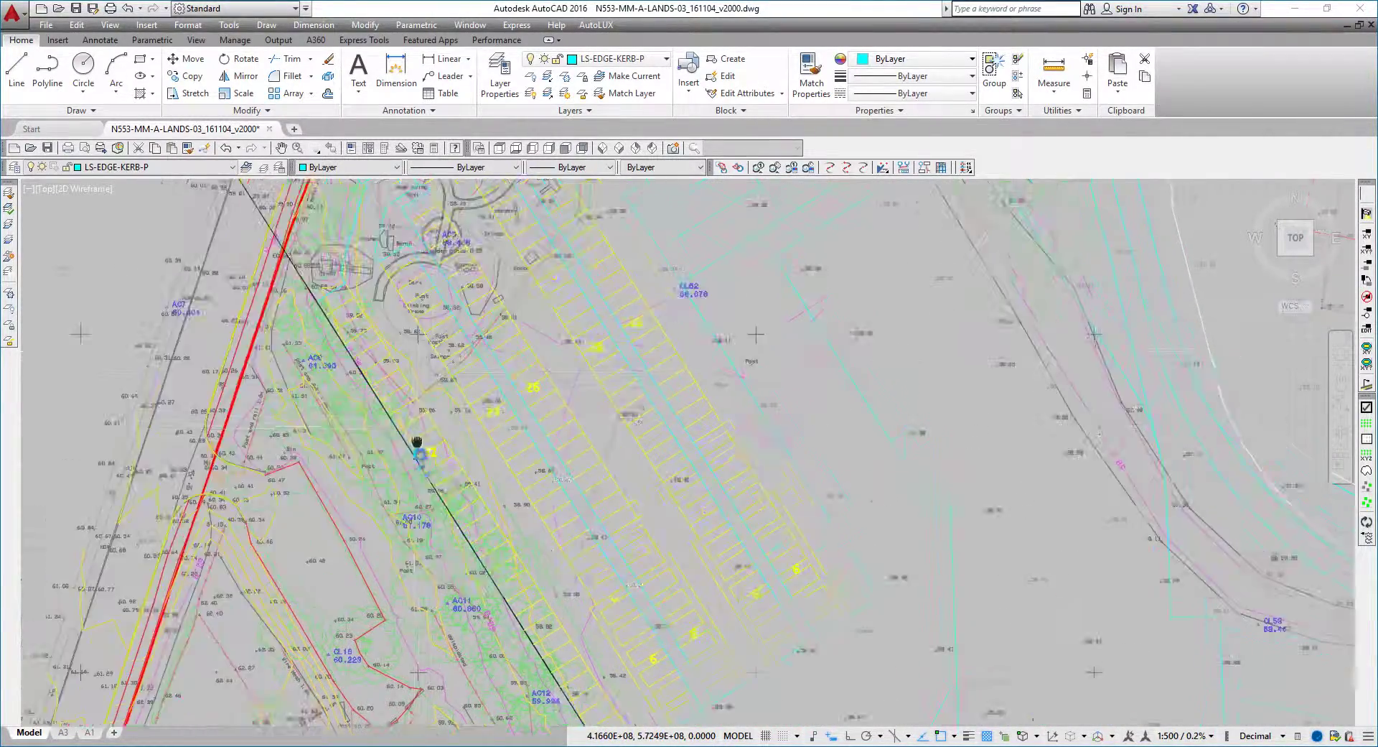
scroll(417, 416, "down", 2)
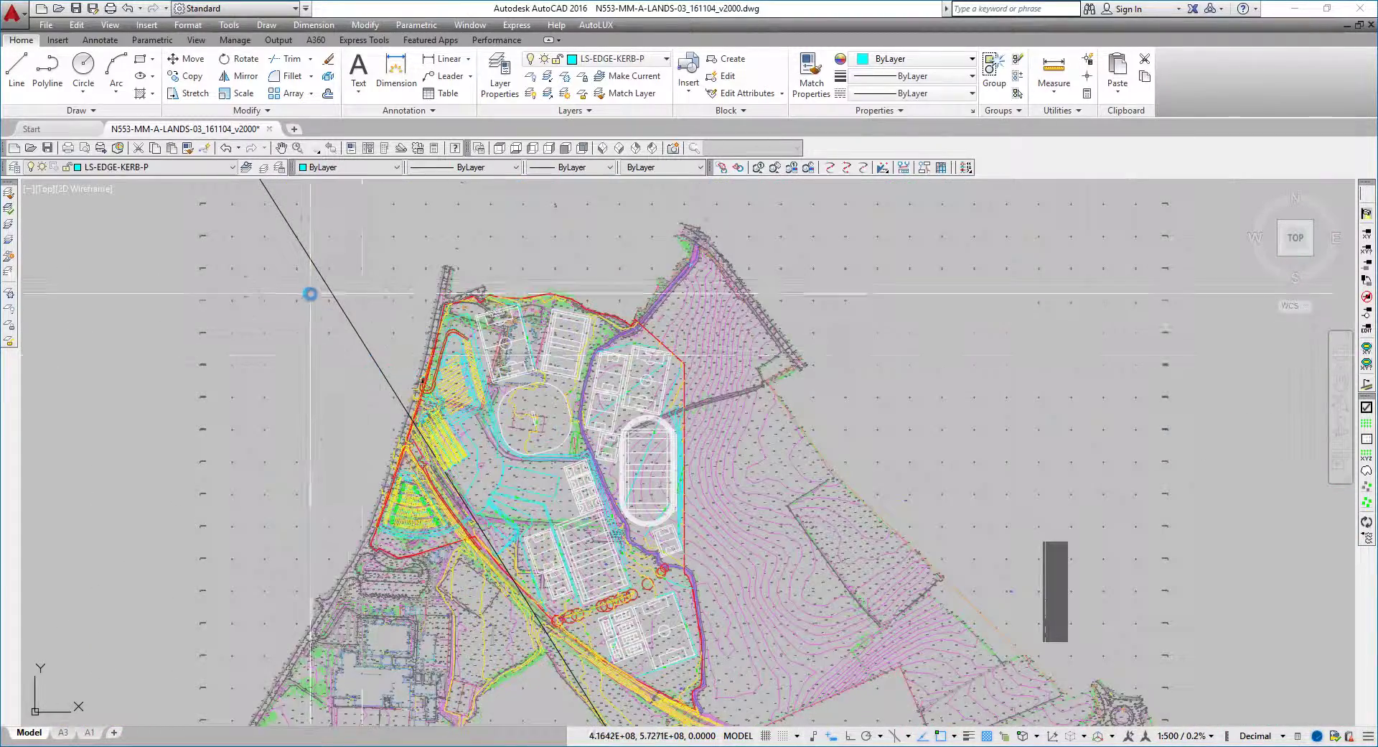
scroll(316, 305, "down", 1)
middle_click_drag(326, 315, 446, 685)
left_click(308, 423)
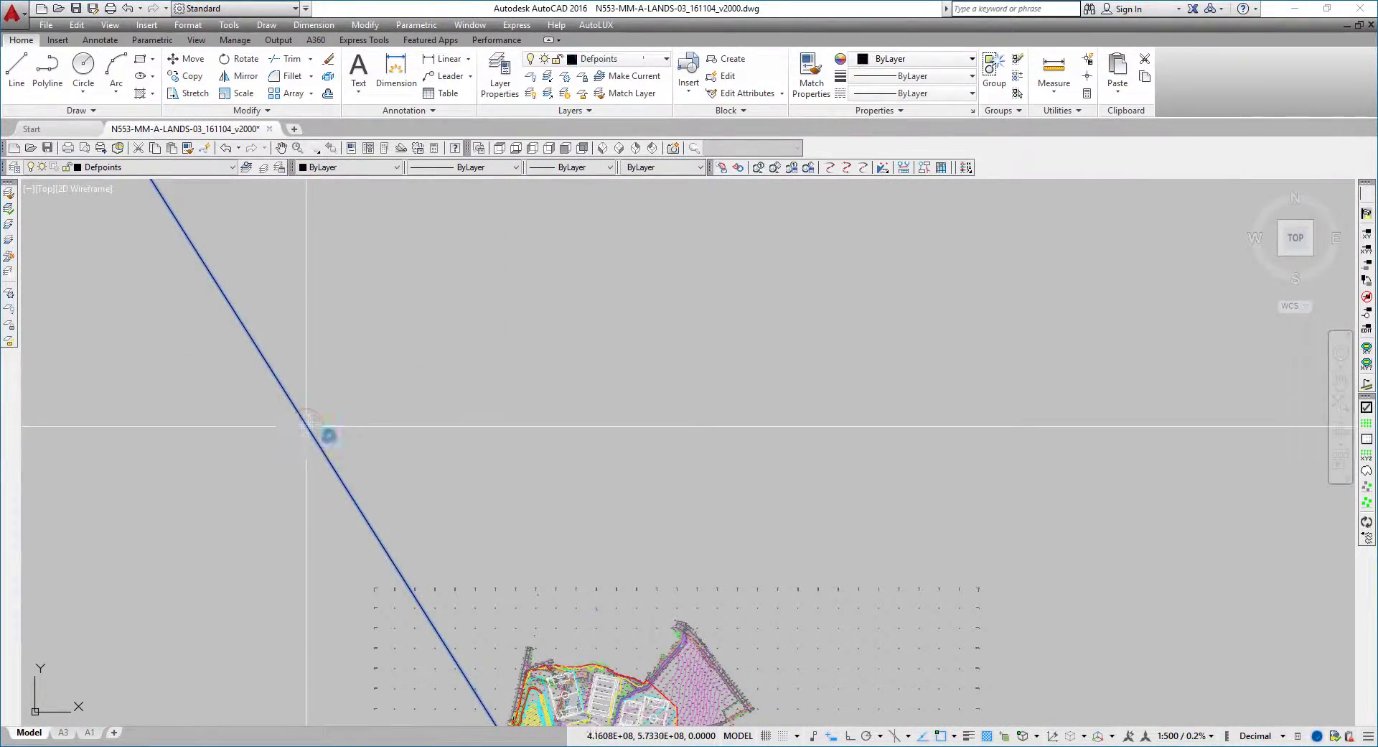
scroll(482, 465, "down", 2)
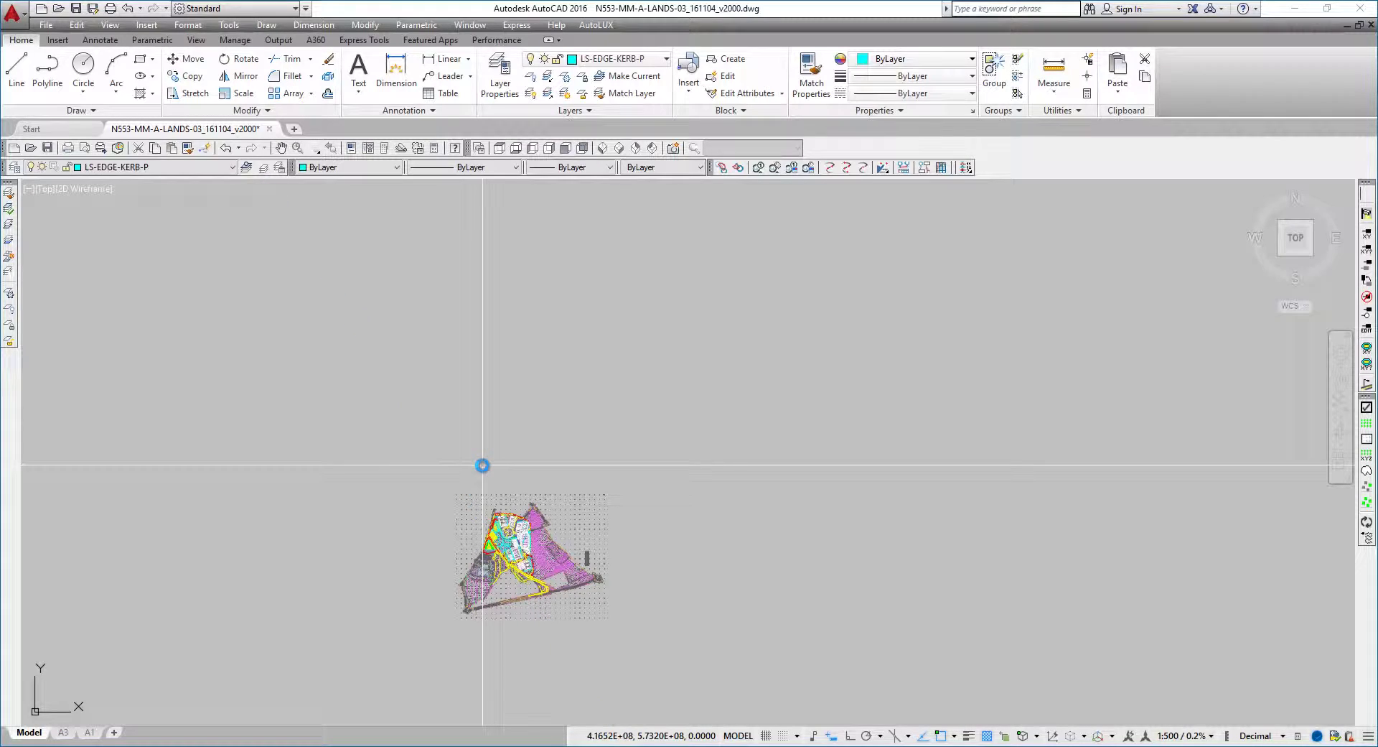
Find and delete the stray Defpoints object lying far away from the site plan
scroll(482, 465, "down", 4)
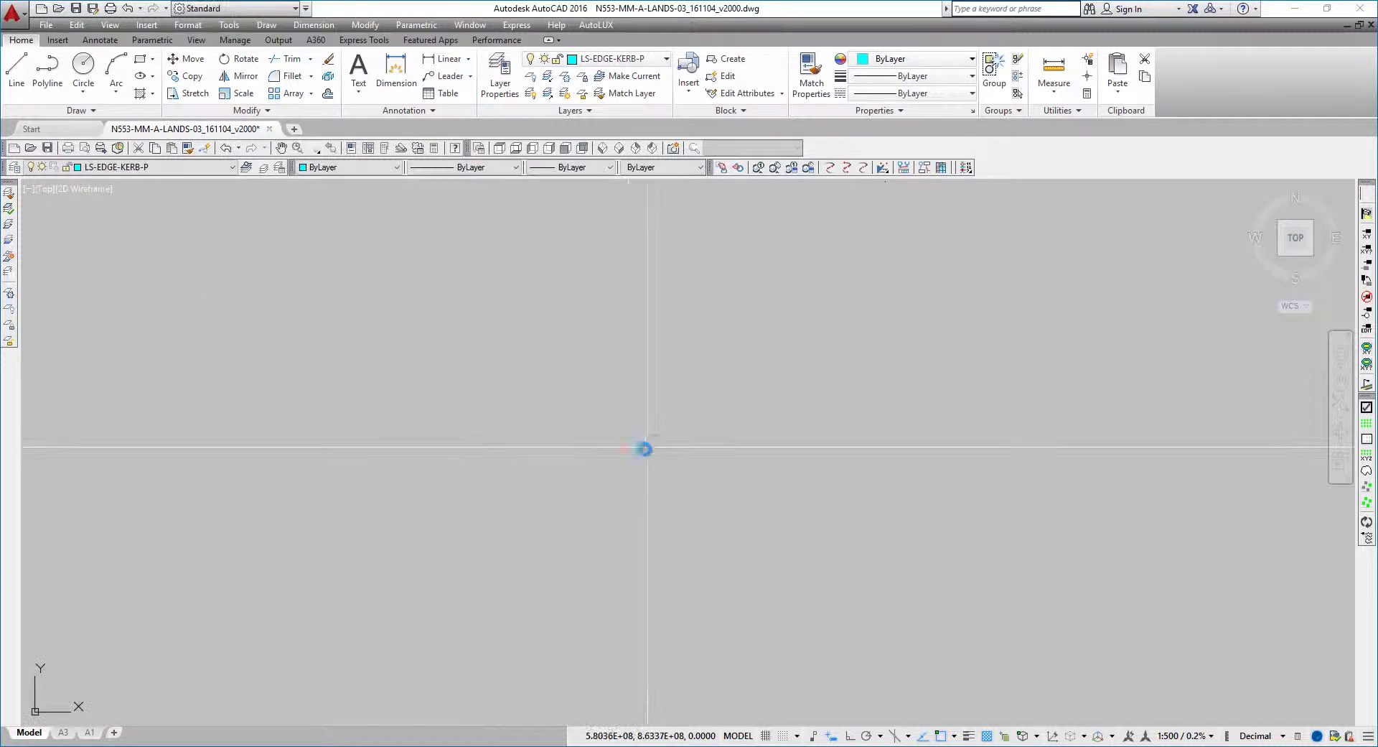
left_click(993, 432)
left_click(715, 241)
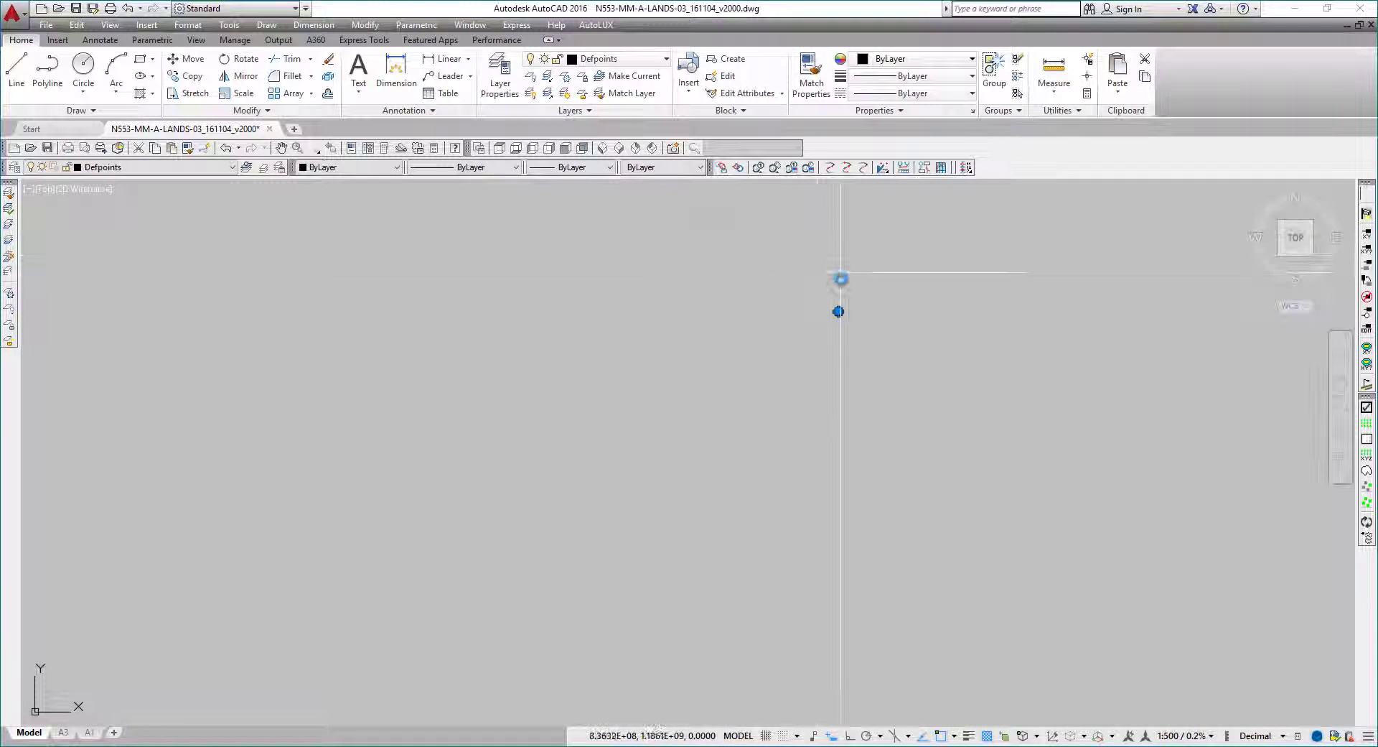
scroll(825, 295, "up", 6)
scroll(1071, 555, "up", 3)
scroll(906, 533, "up", 3)
scroll(972, 519, "down", 5)
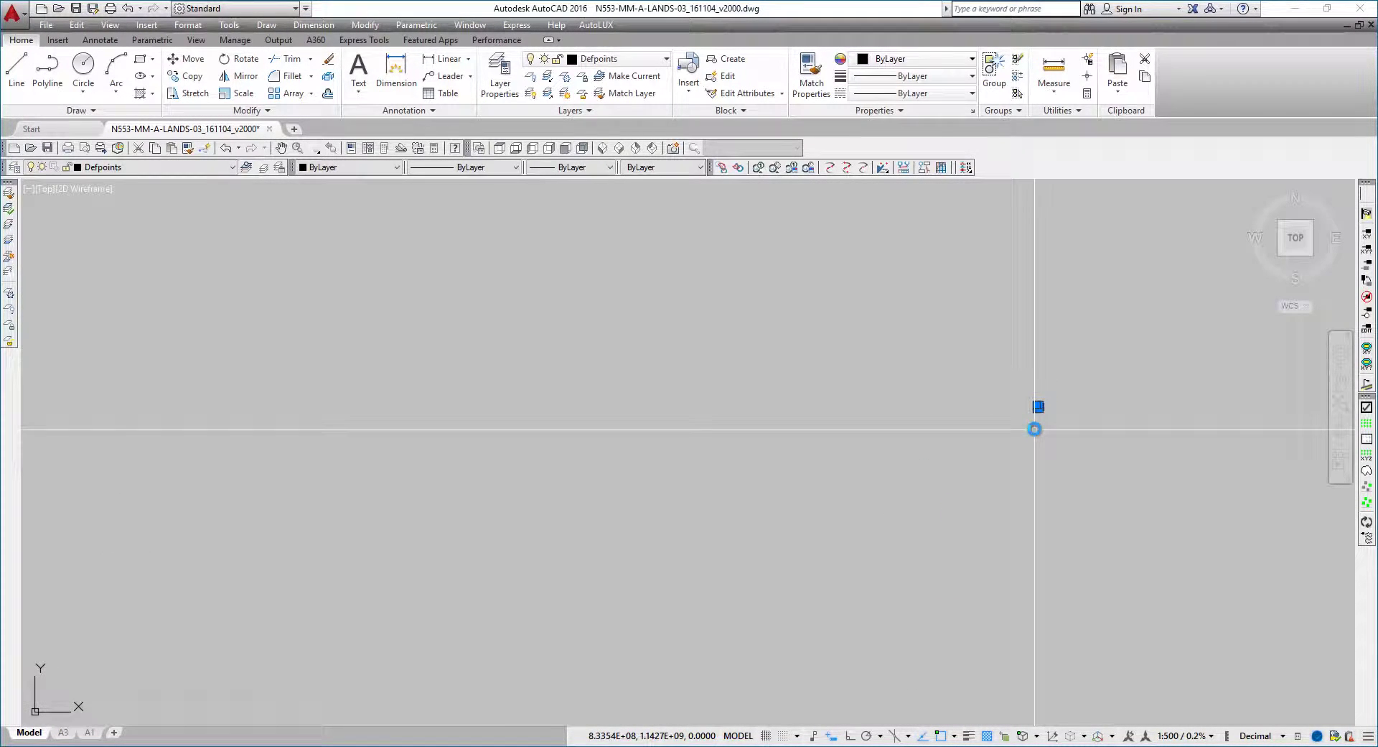
middle_click_drag(1005, 498, 1069, 303)
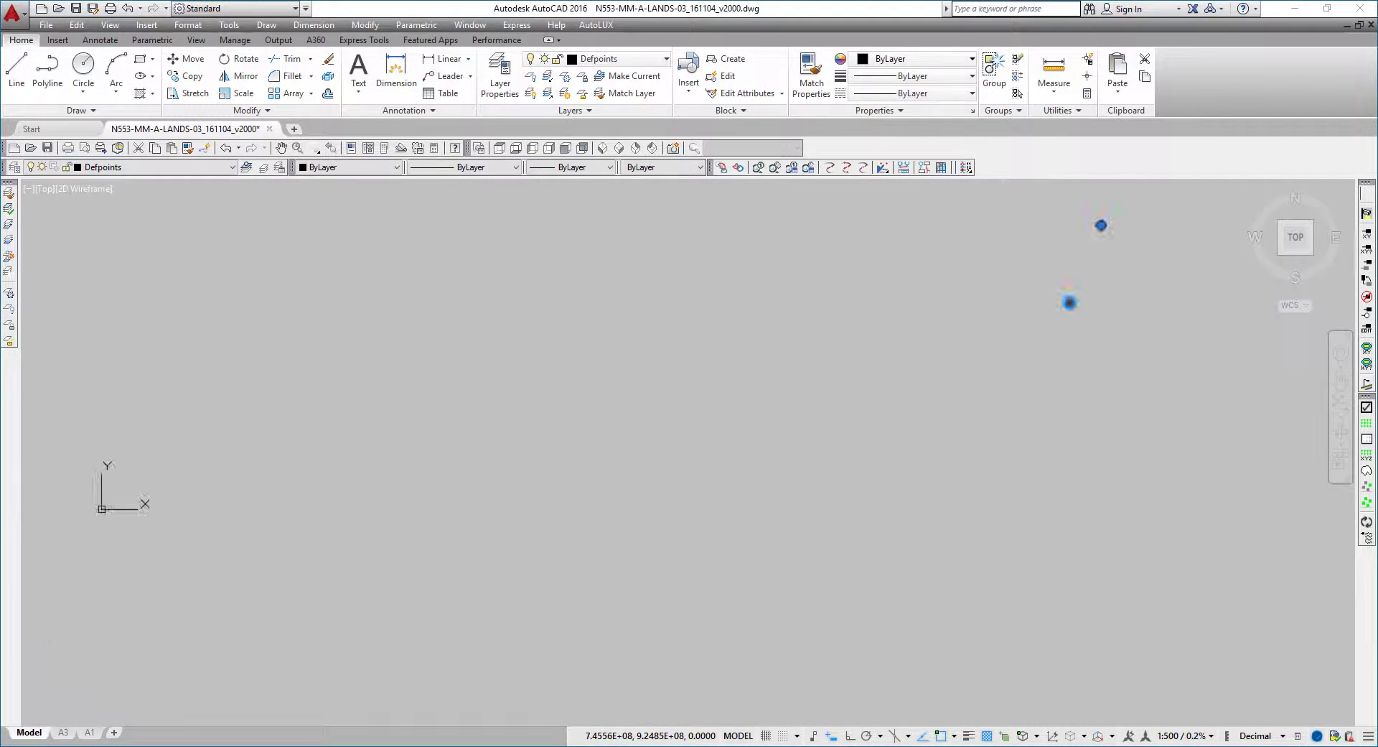
middle_click_drag(1023, 385, 1011, 405)
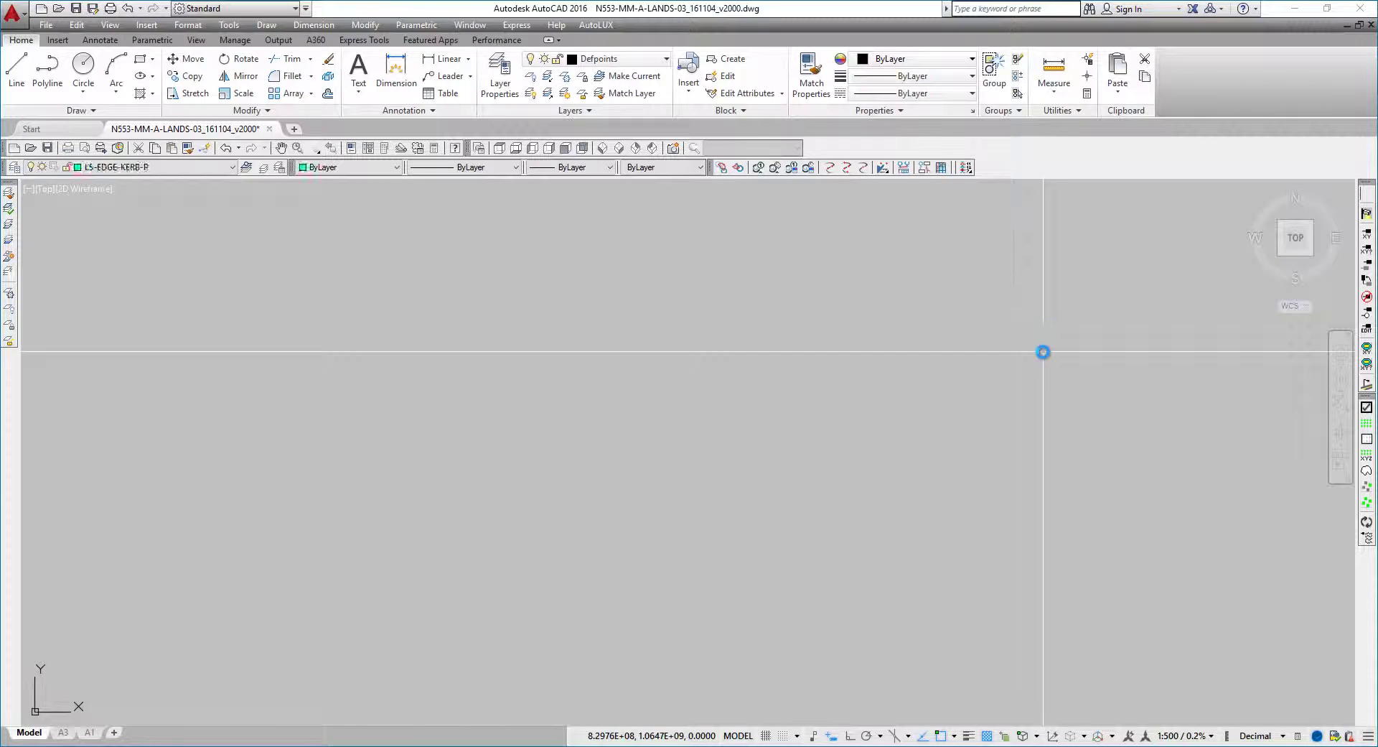
Select the whole drawing and unlock the LS-REFR layer
type("z")
key("Return")
type("e")
key("Return")
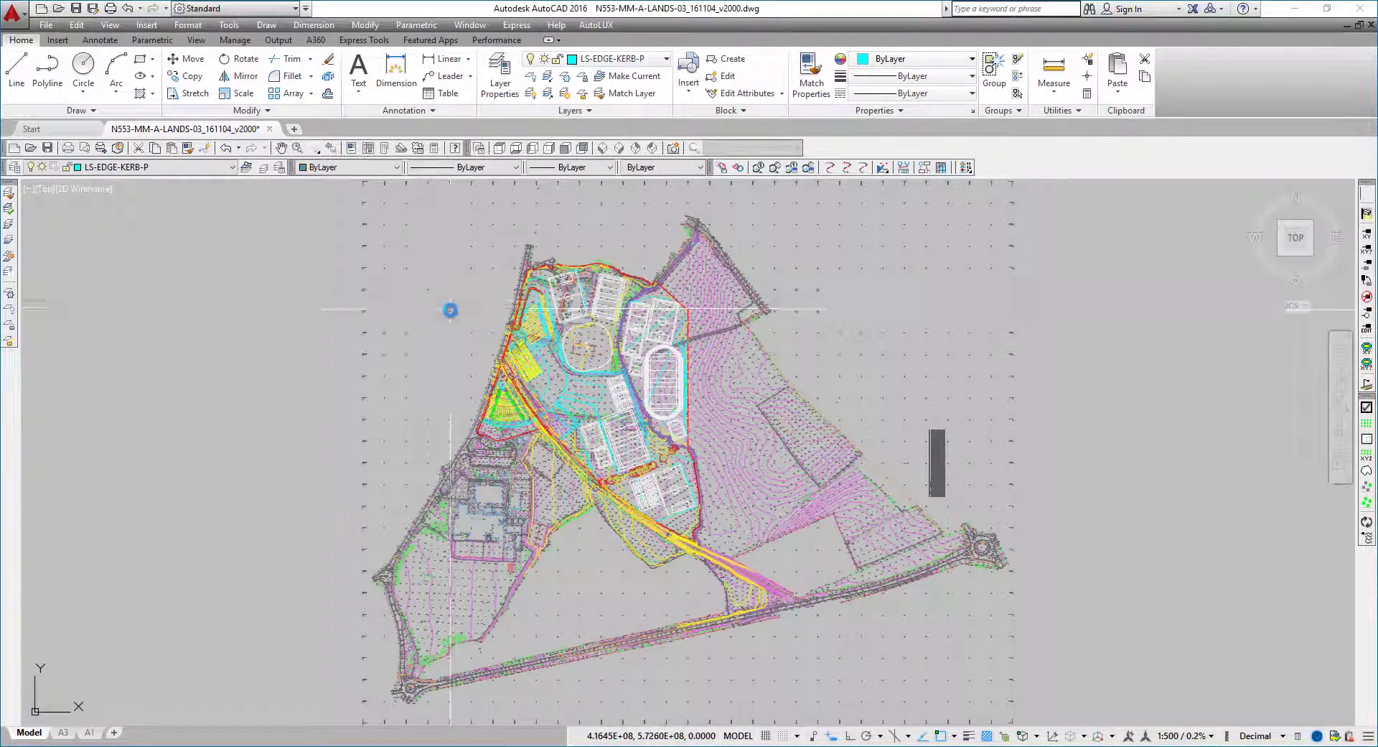
key("ctrl+a")
left_click(105, 166)
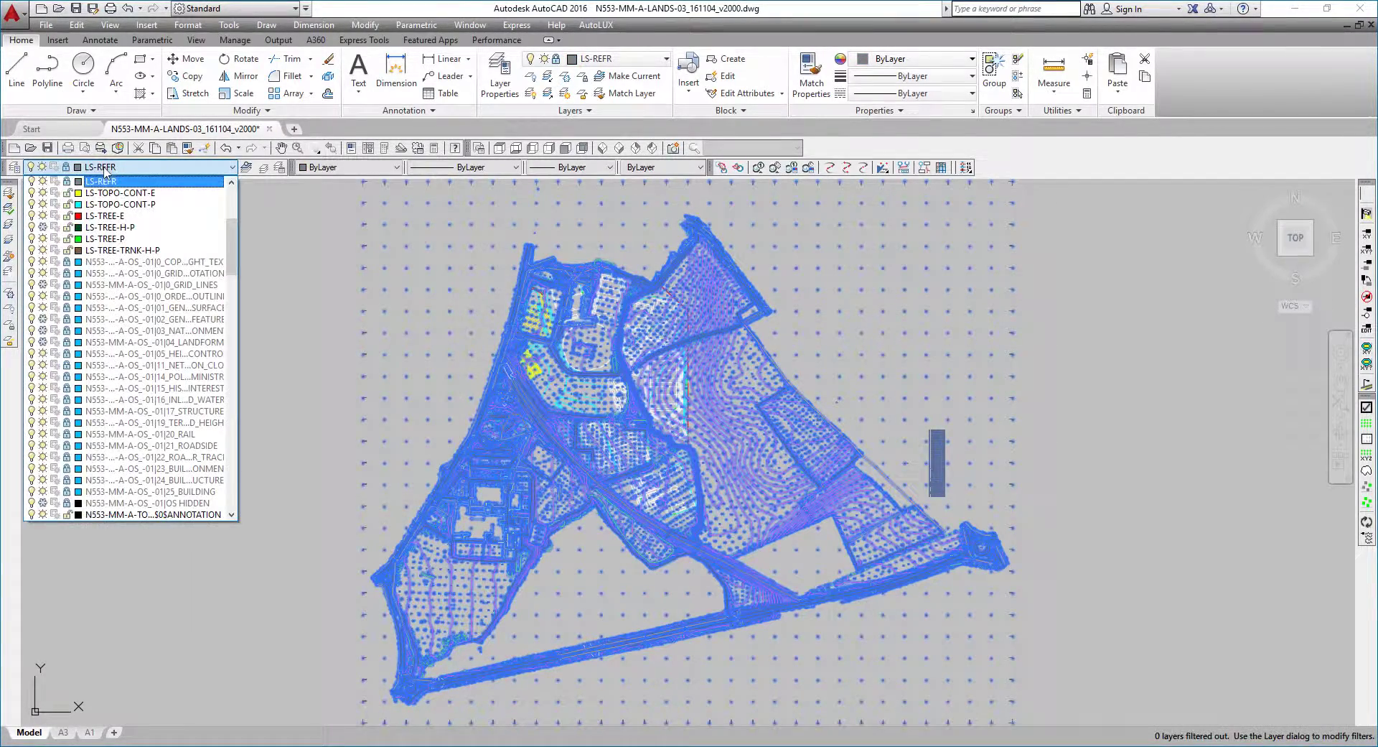
left_click(67, 181)
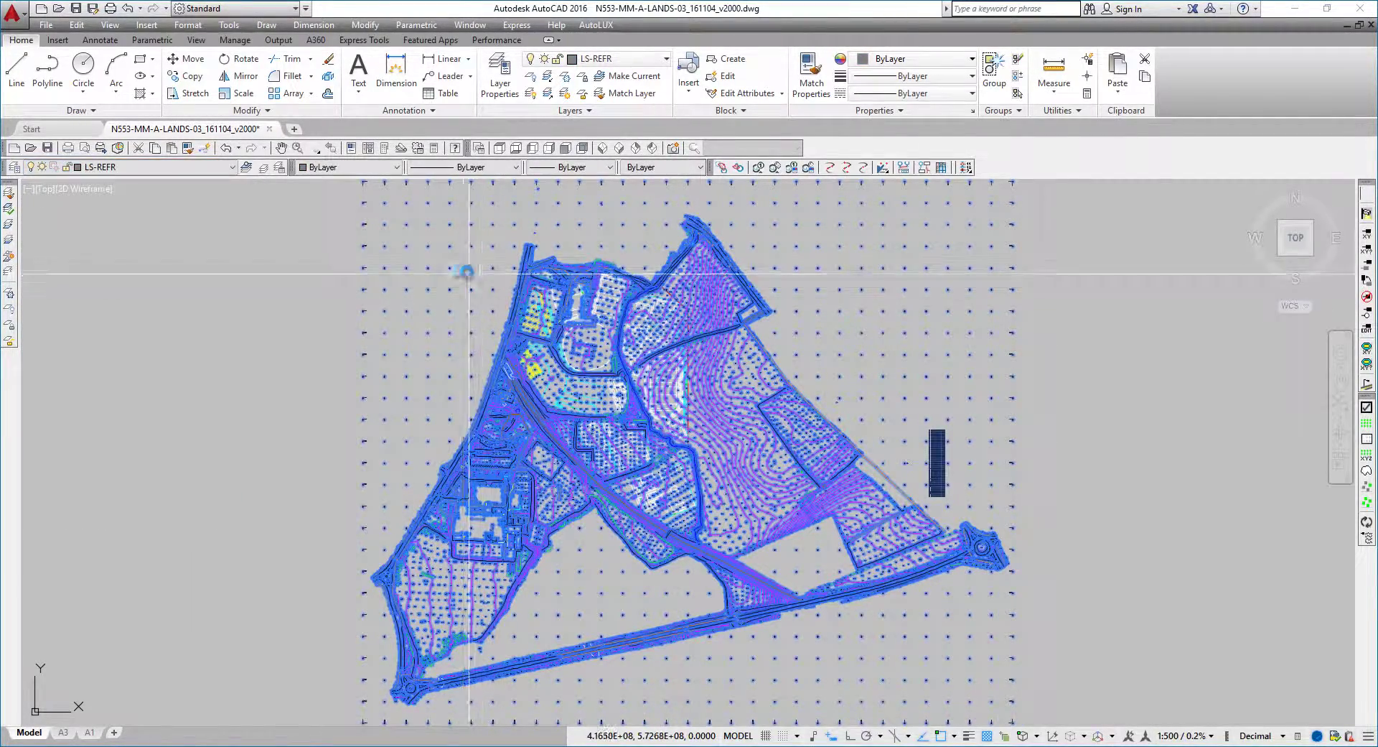
key("Return")
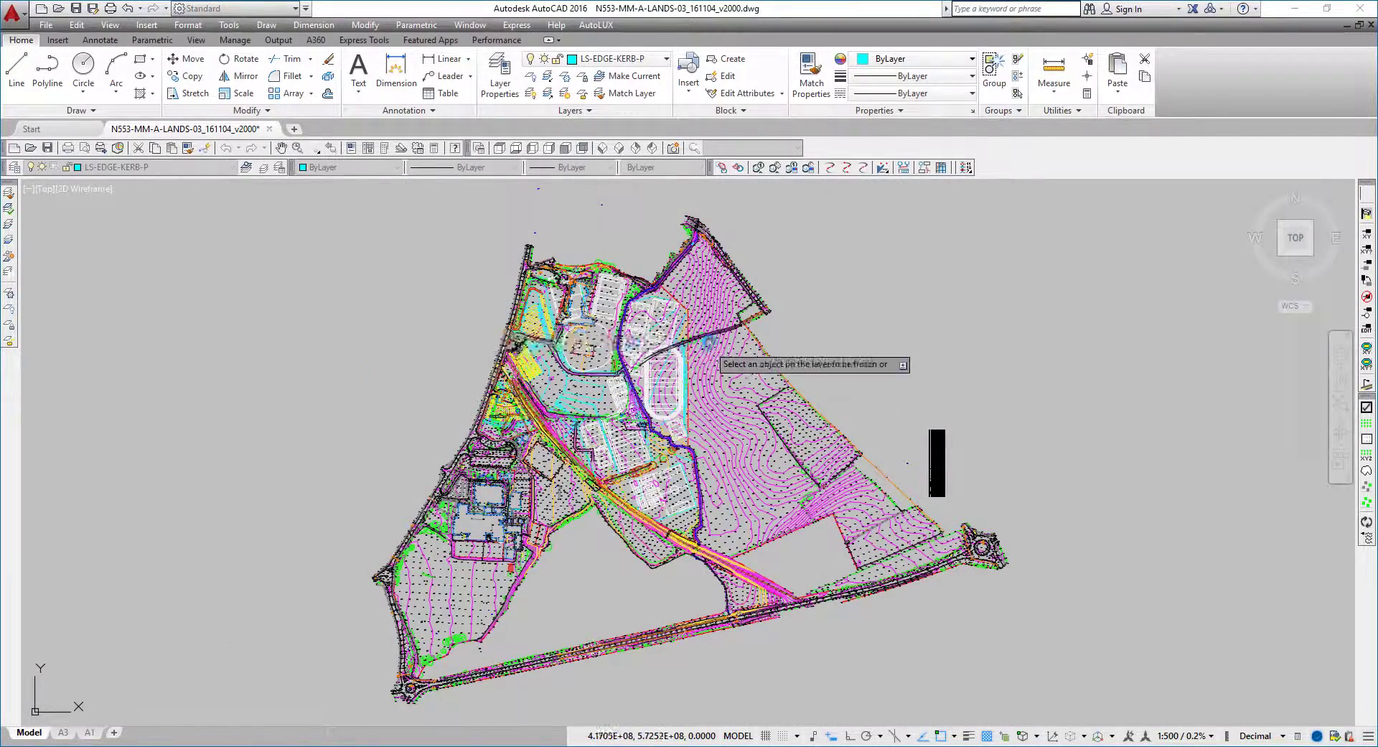
Freeze the layers of the contours and spot levels in the open field east of the running track
scroll(668, 361, "up", 10)
left_click(743, 341)
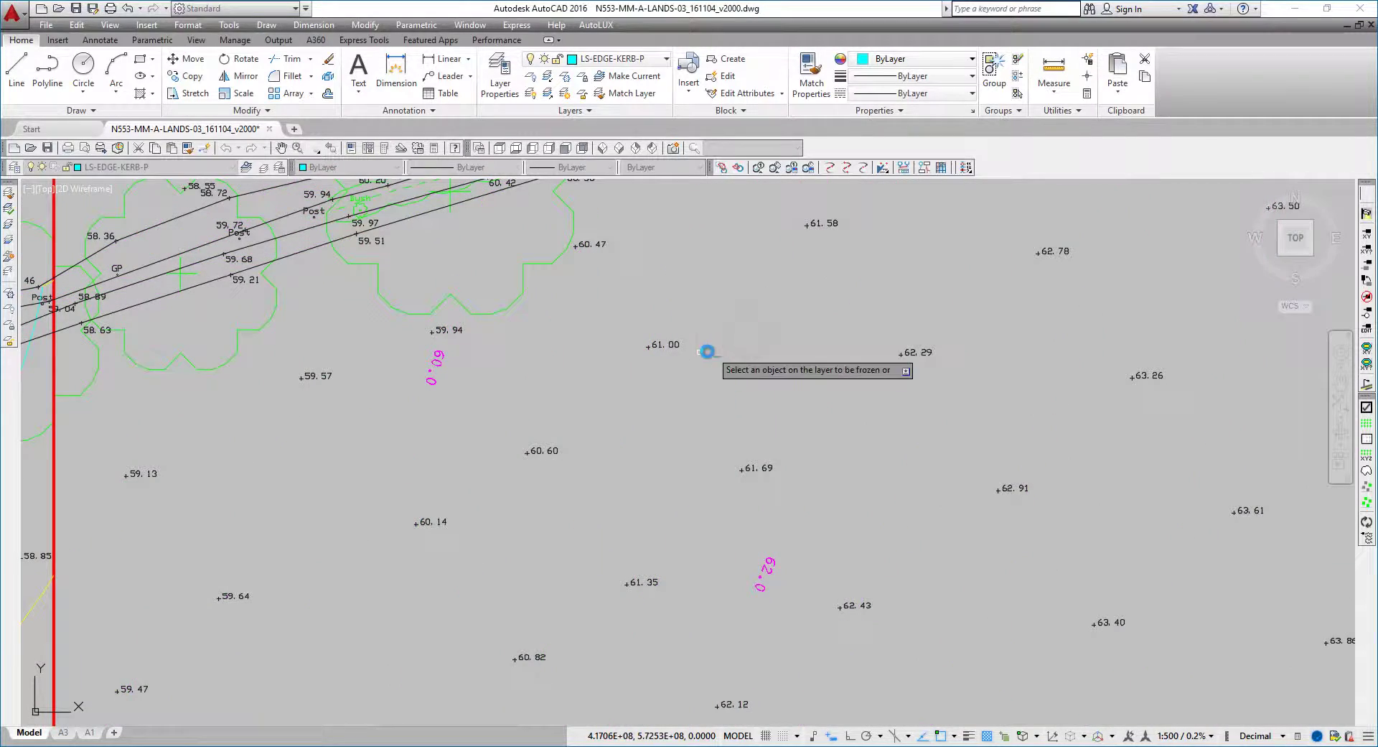
left_click(667, 344)
scroll(440, 359, "down", 6)
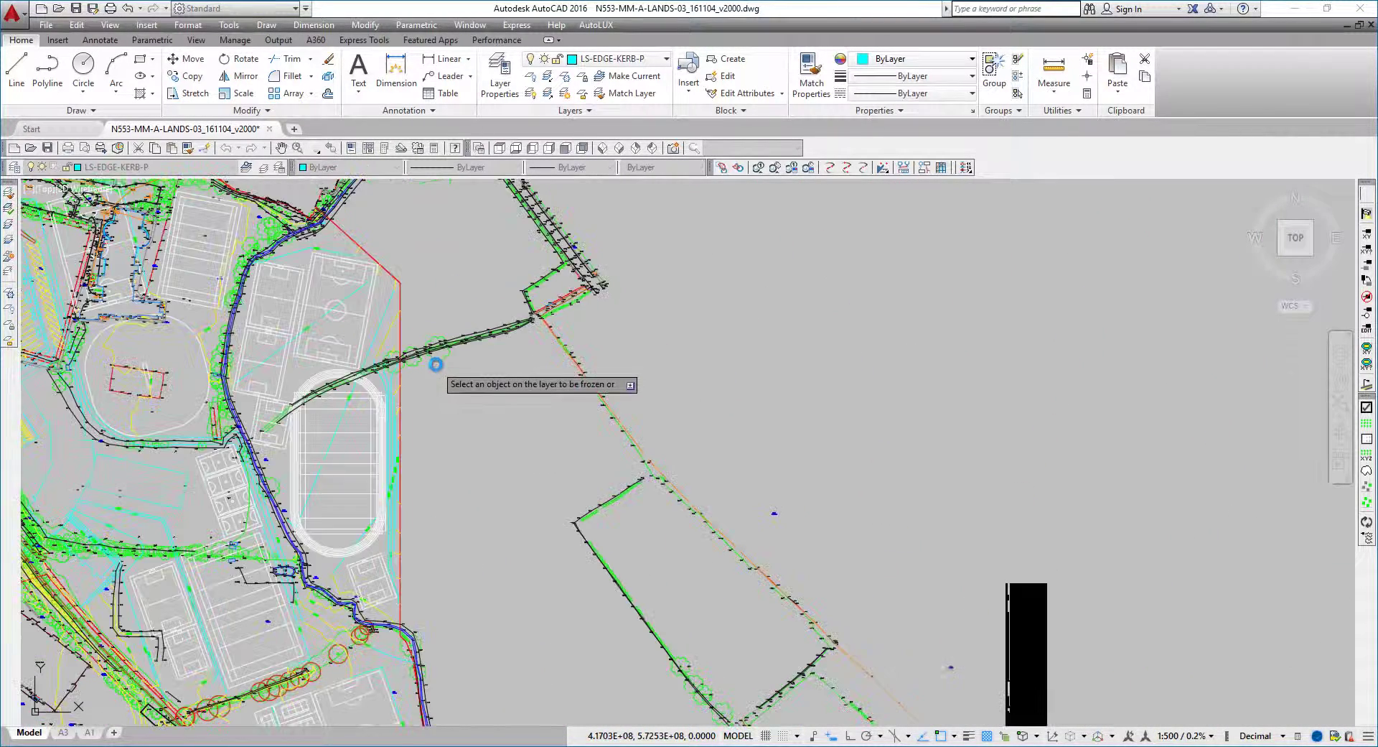
Freeze the layers holding the spot level text at the northern end of the road
scroll(452, 307, "up", 4)
scroll(513, 269, "up", 2)
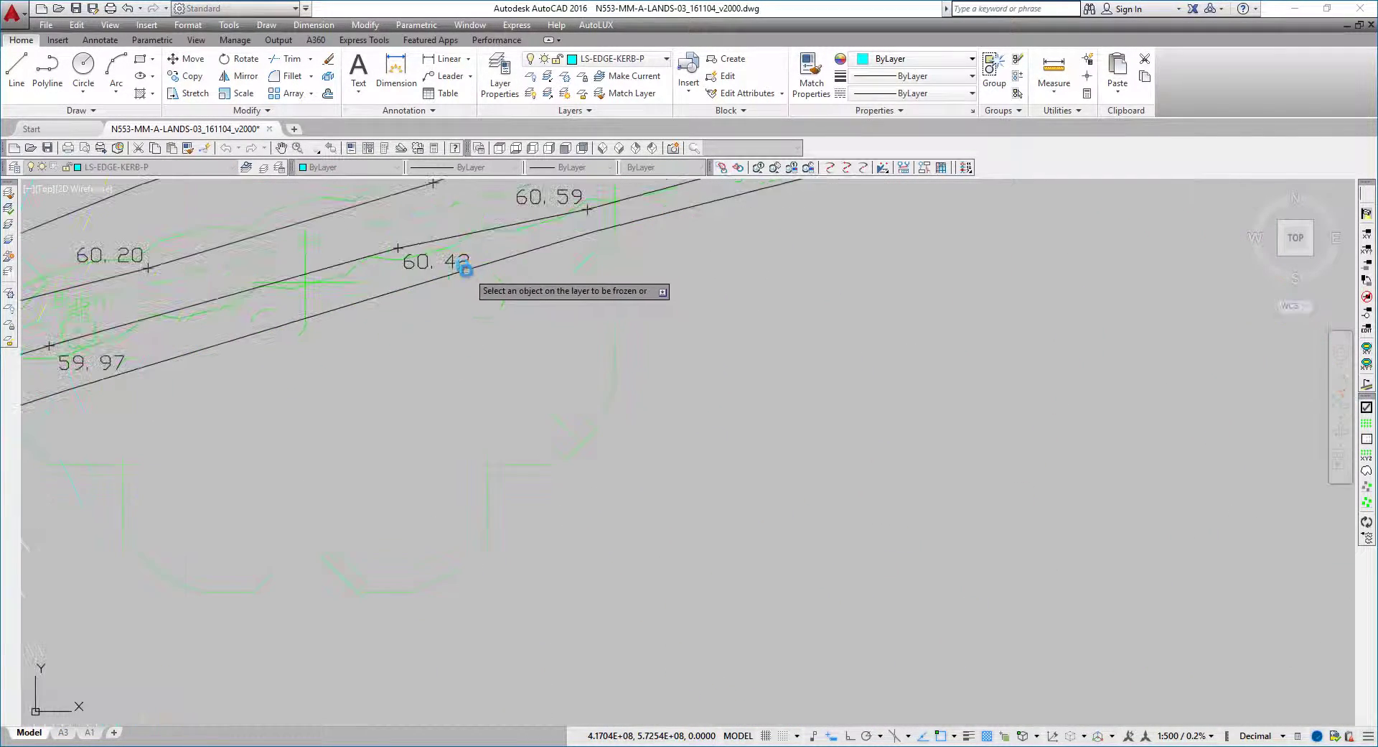
scroll(455, 317, "down", 6)
scroll(631, 572, "down", 1)
scroll(625, 567, "up", 6)
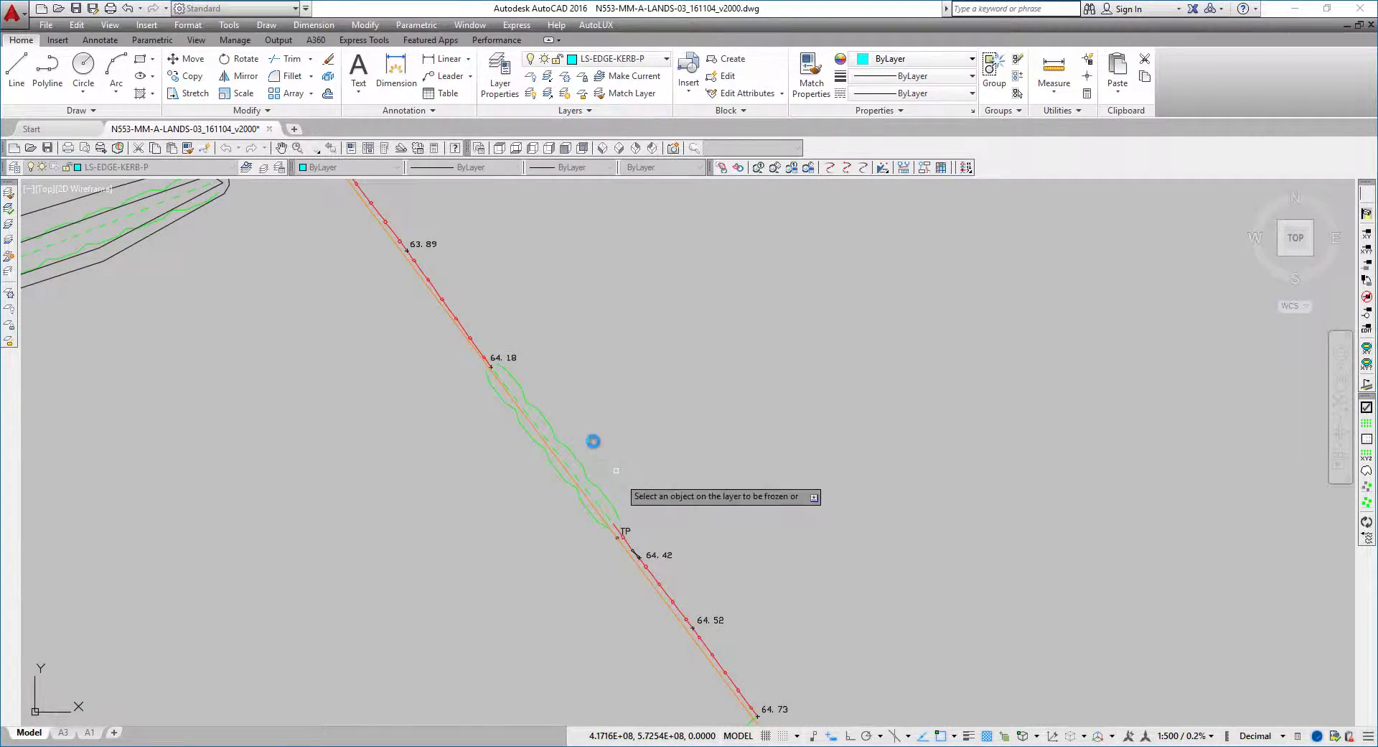
scroll(603, 349, "down", 5)
middle_click_drag(605, 350, 1081, 499)
middle_click_drag(365, 403, 963, 522)
scroll(799, 240, "up", 6)
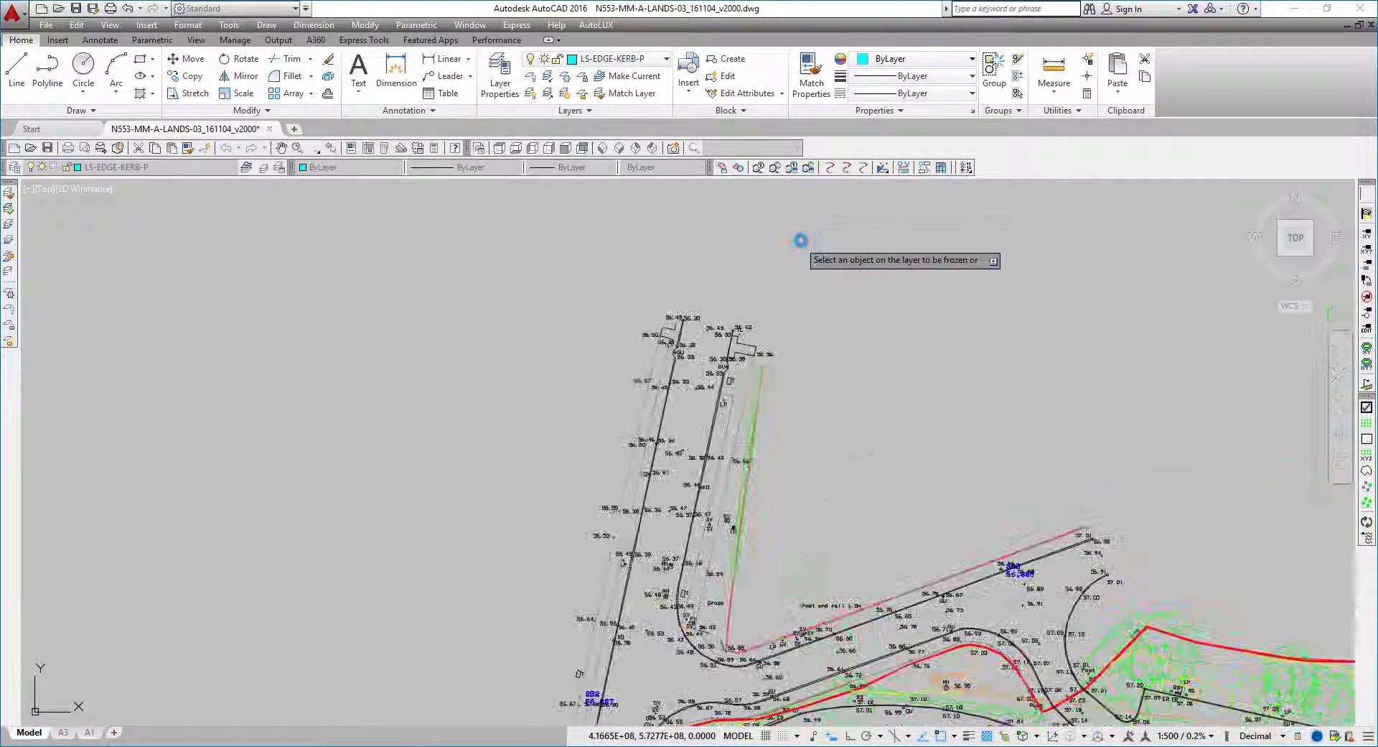
scroll(734, 387, "up", 5)
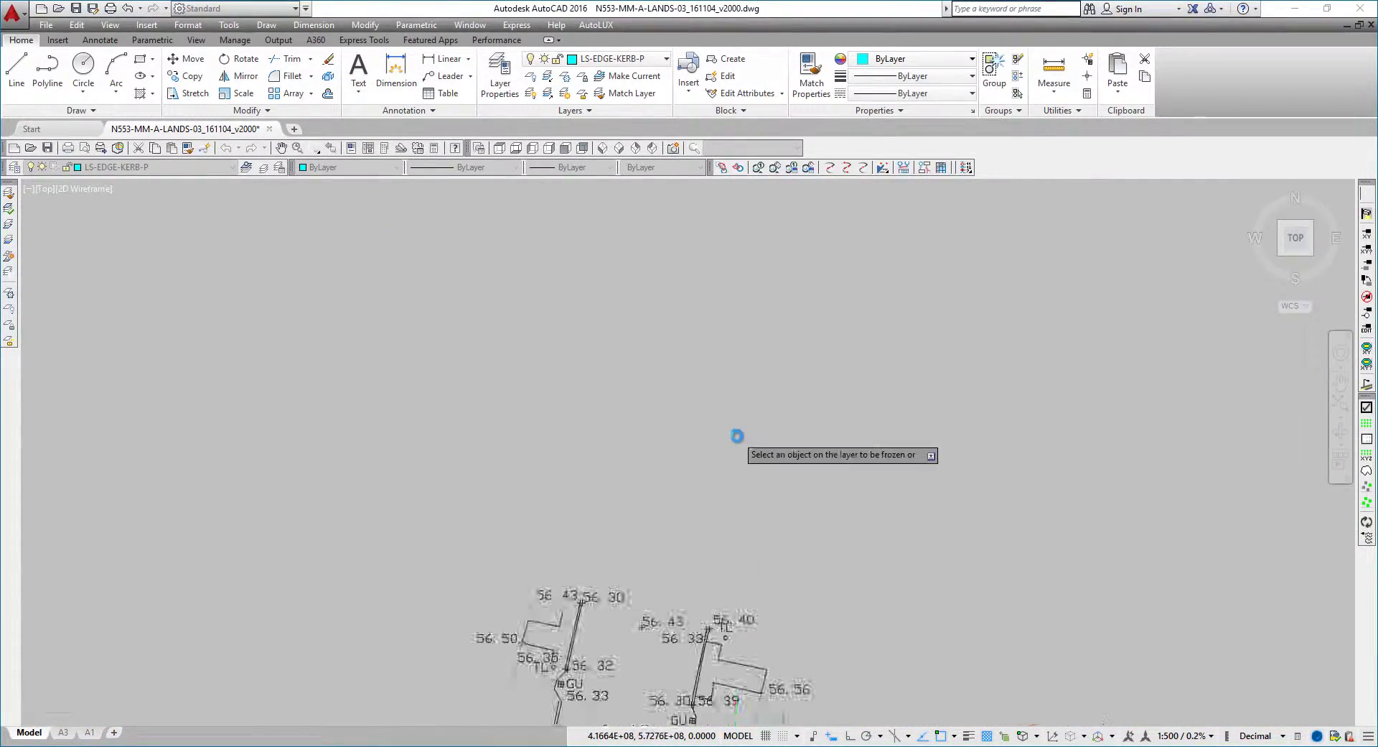
left_click(717, 418)
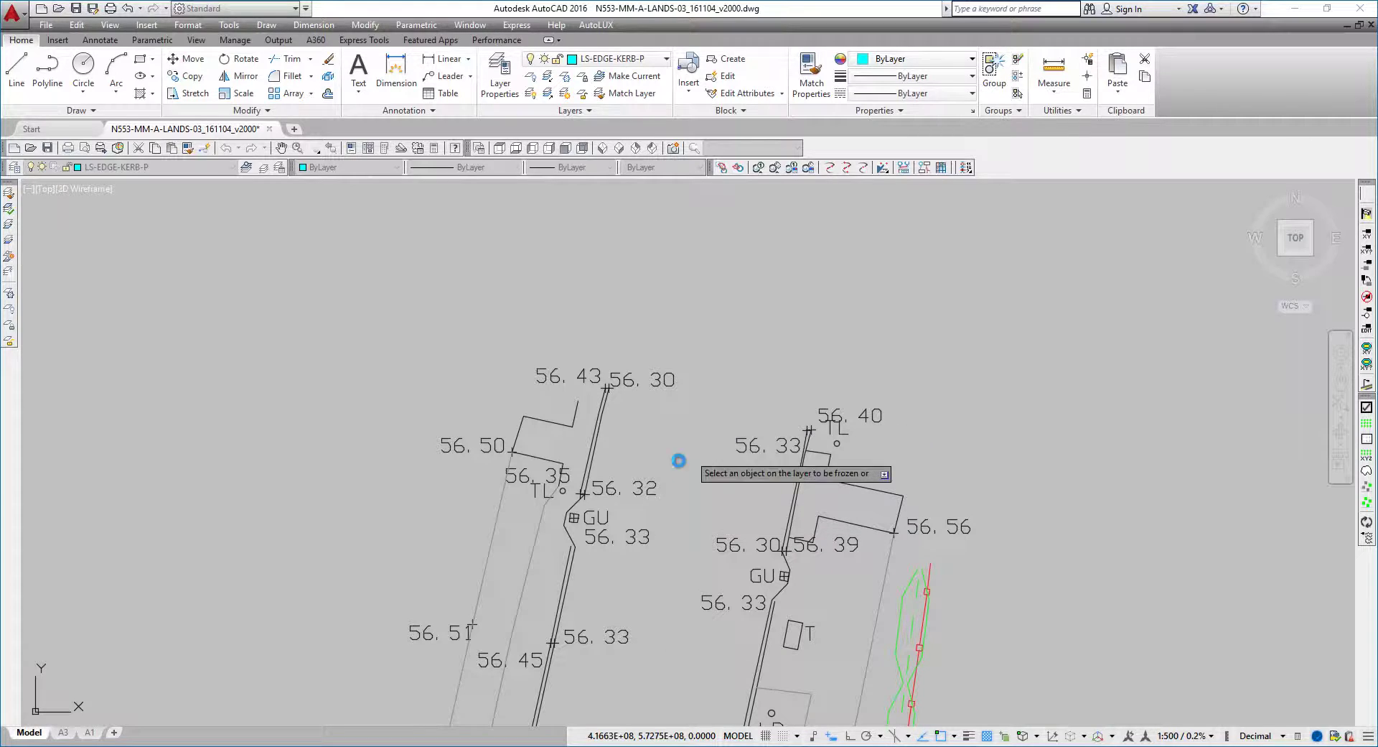
left_click(638, 488)
left_click(477, 453)
left_click(554, 377)
scroll(738, 461, "down", 6)
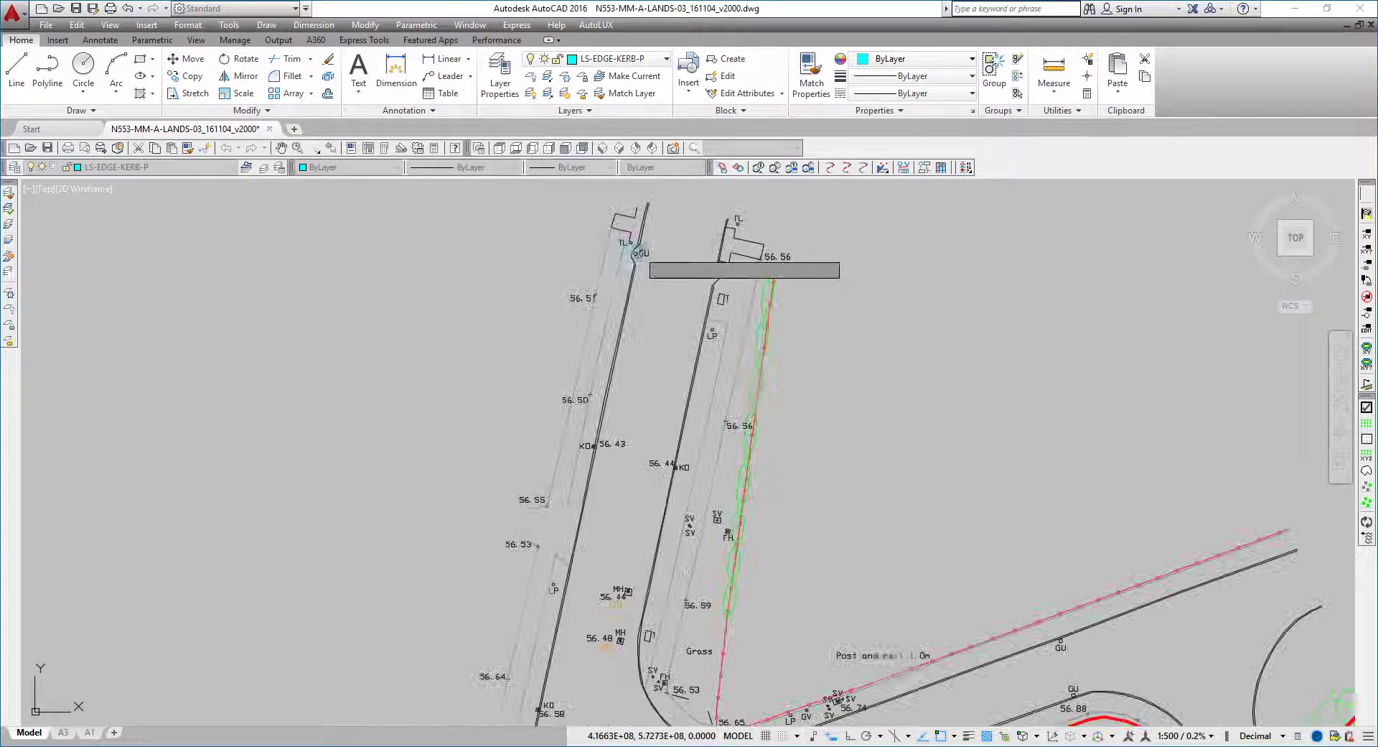
Examine the road, tree belts and parking areas along the western edge of the site for layers to freeze
scroll(533, 493, "up", 8)
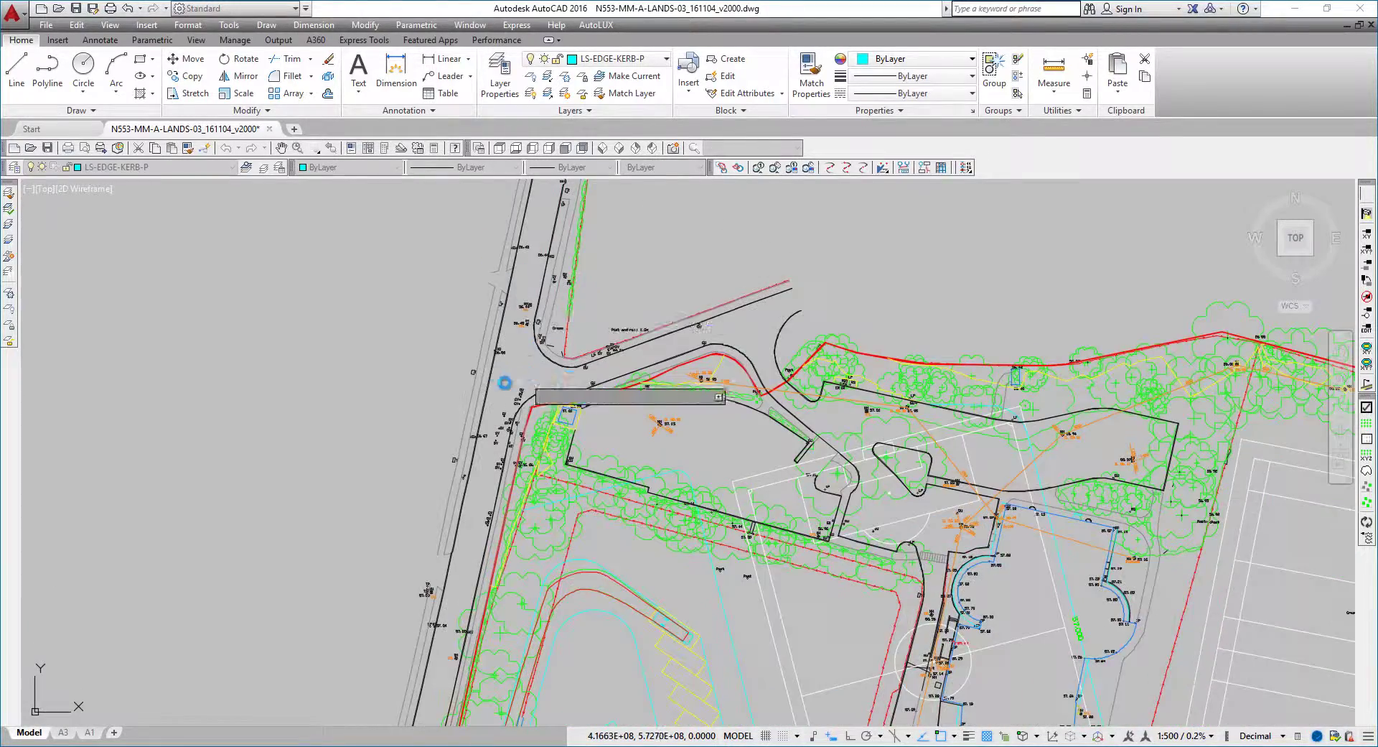
middle_click_drag(234, 328, 429, 330)
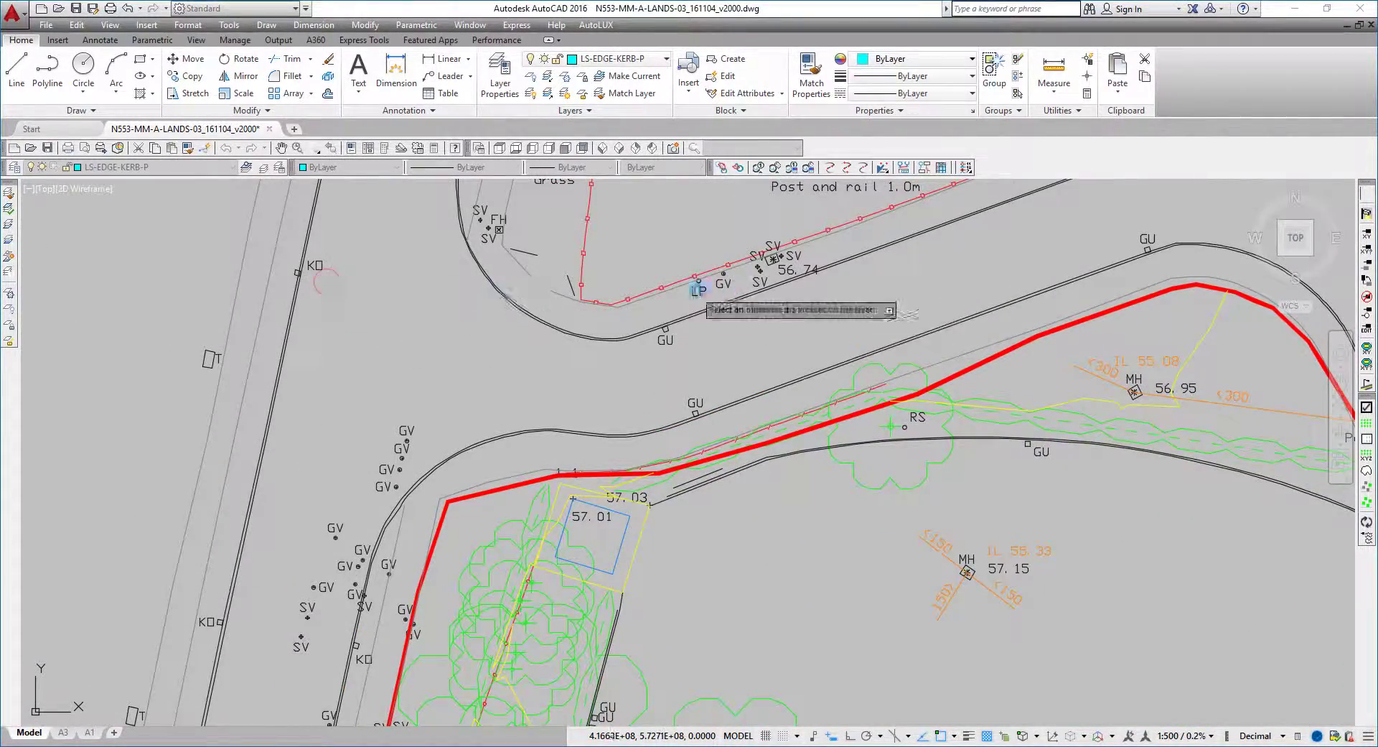
scroll(369, 482, "down", 2)
scroll(370, 482, "up", 2)
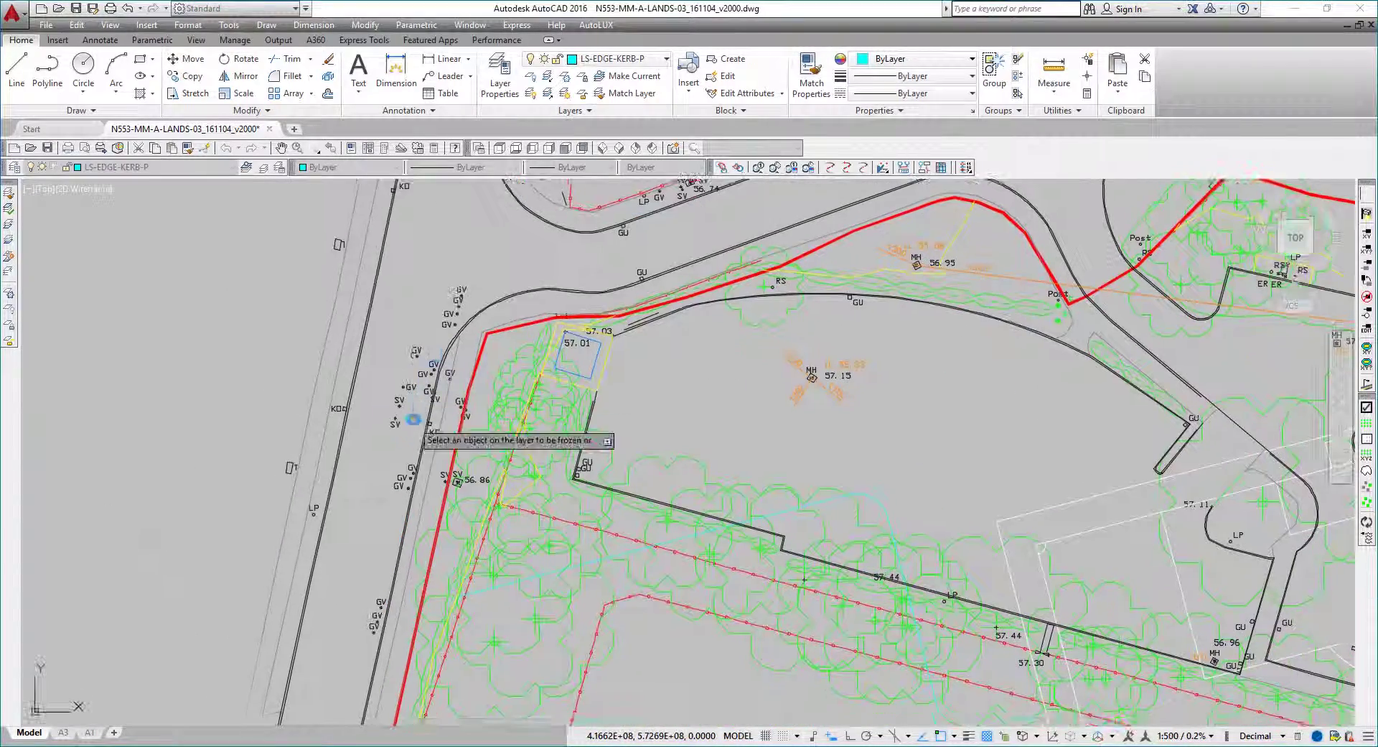
scroll(468, 308, "up", 2)
scroll(431, 476, "up", 3)
middle_click_drag(511, 357, 521, 294)
scroll(501, 489, "down", 1)
middle_click_drag(501, 488, 541, 243)
scroll(557, 382, "down", 3)
scroll(551, 541, "up", 4)
middle_click_drag(522, 505, 604, 464)
scroll(524, 363, "down", 3)
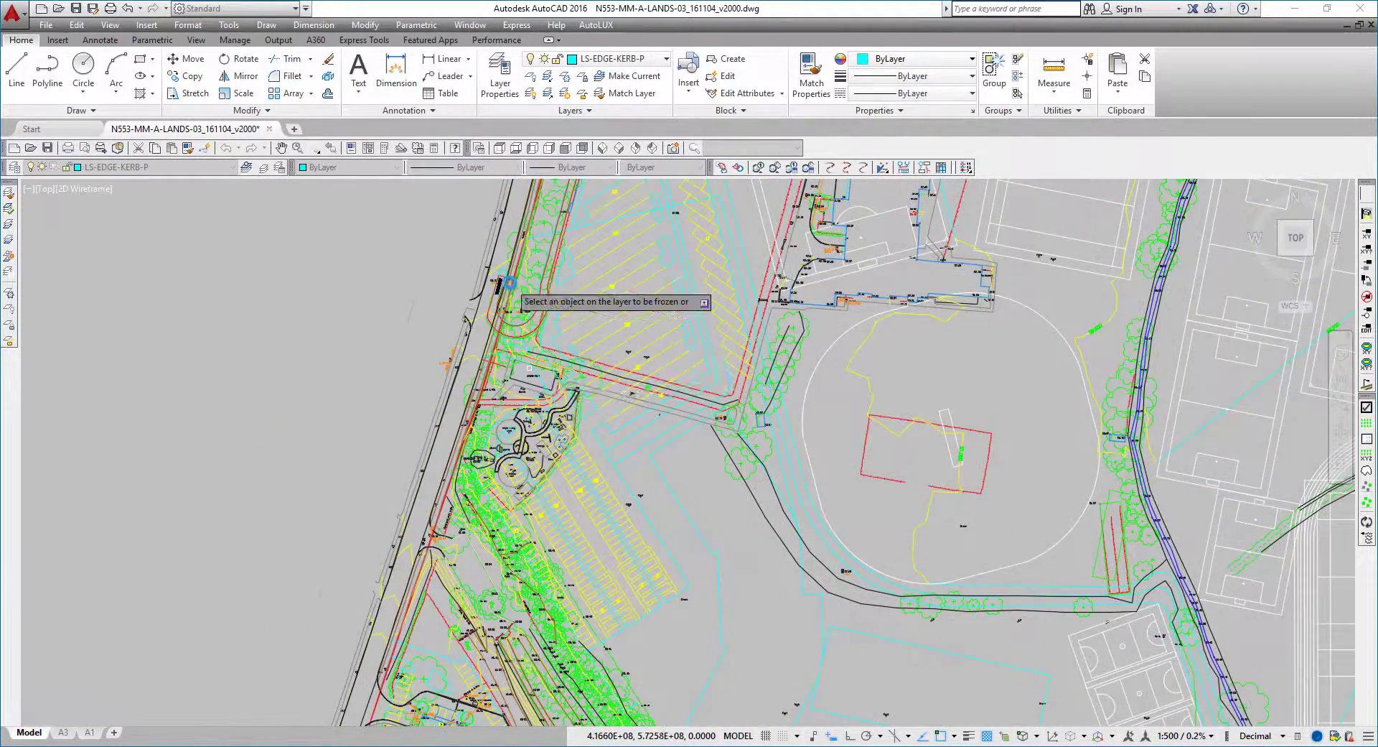
scroll(510, 282, "up", 3)
scroll(511, 282, "down", 5)
scroll(489, 416, "up", 2)
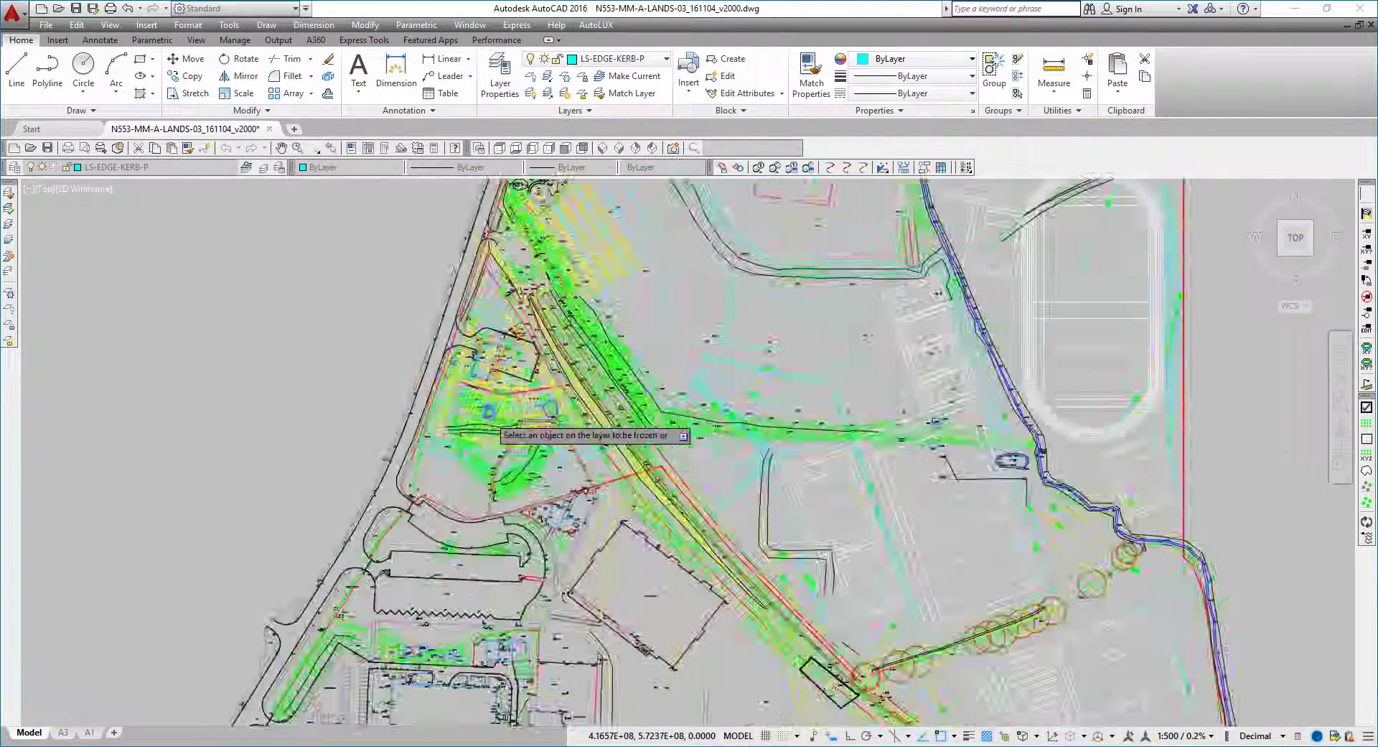
scroll(495, 429, "up", 6)
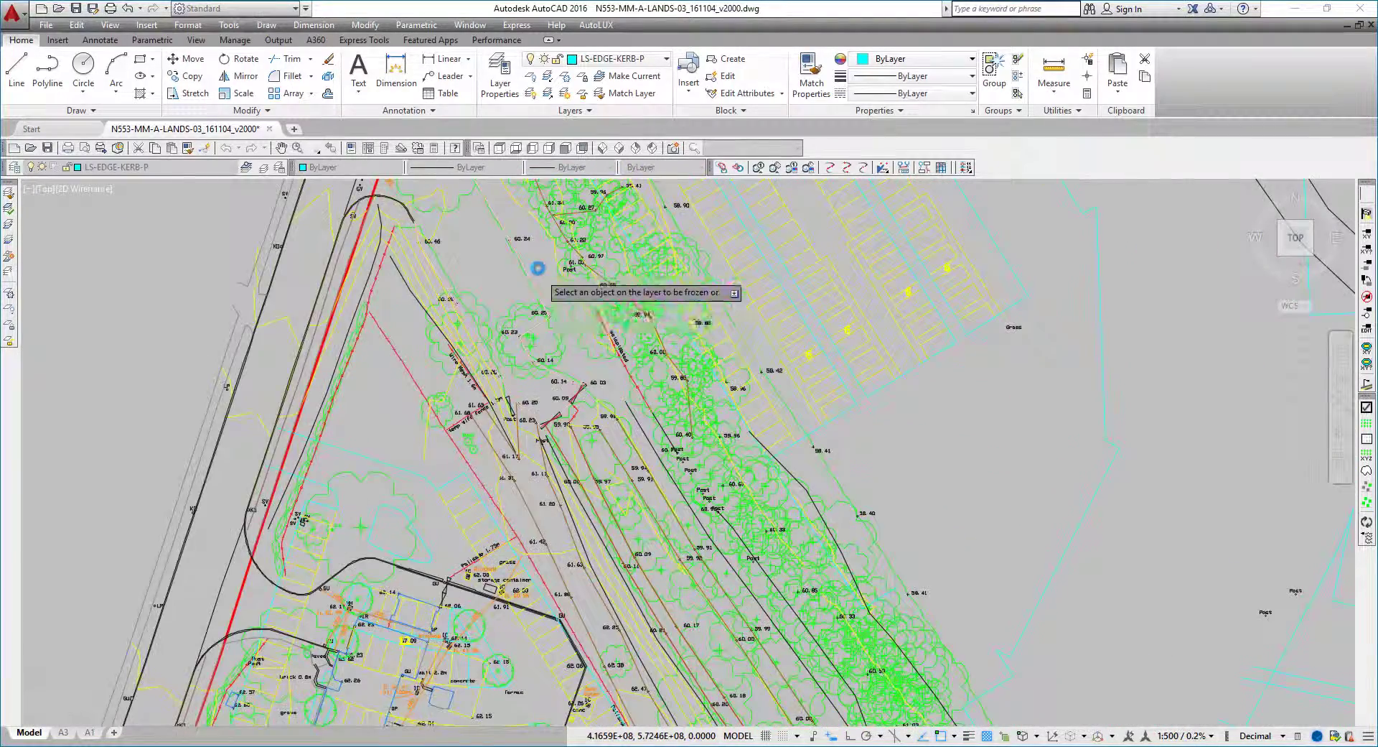
scroll(540, 272, "up", 2)
Pick objects around the tree belt beside the yellow parking bays for layer freezing, and end the freeze command
left_click(512, 219)
left_click(837, 302)
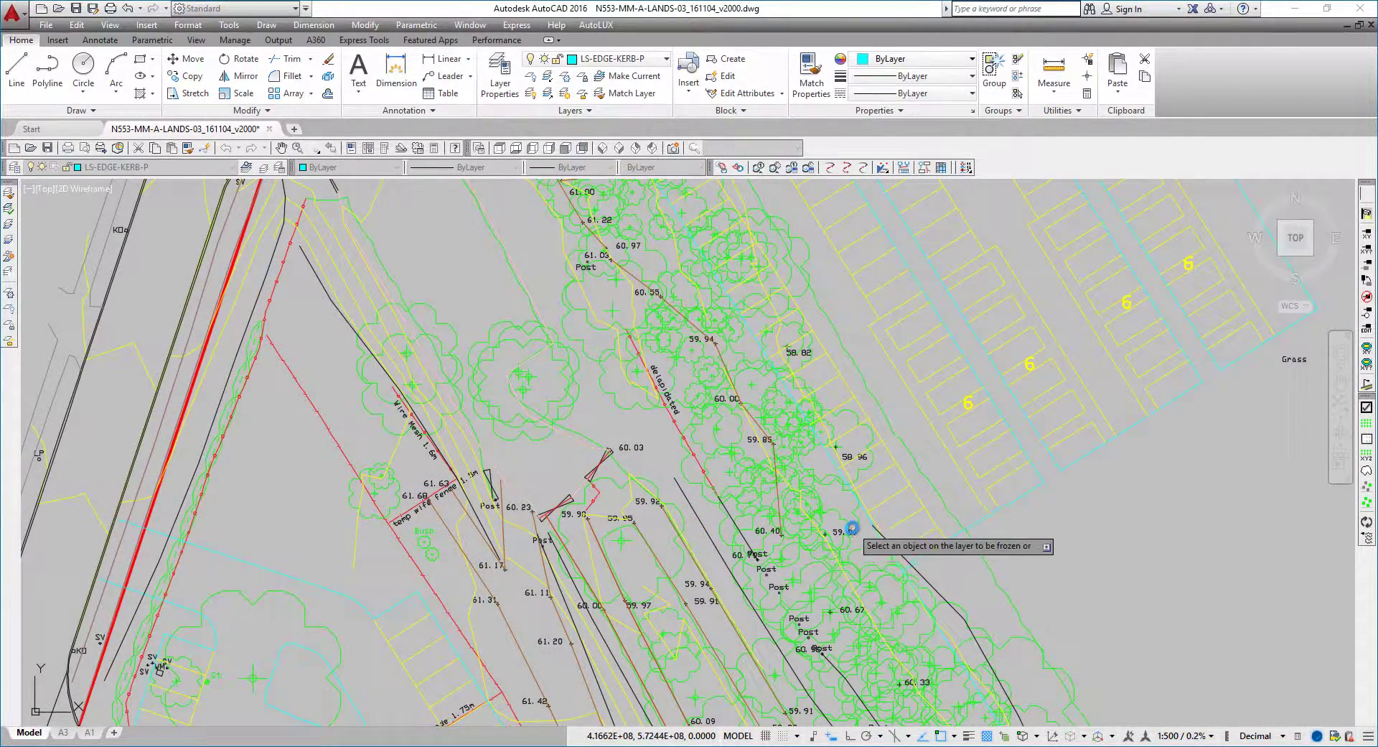
scroll(711, 405, "up", 4)
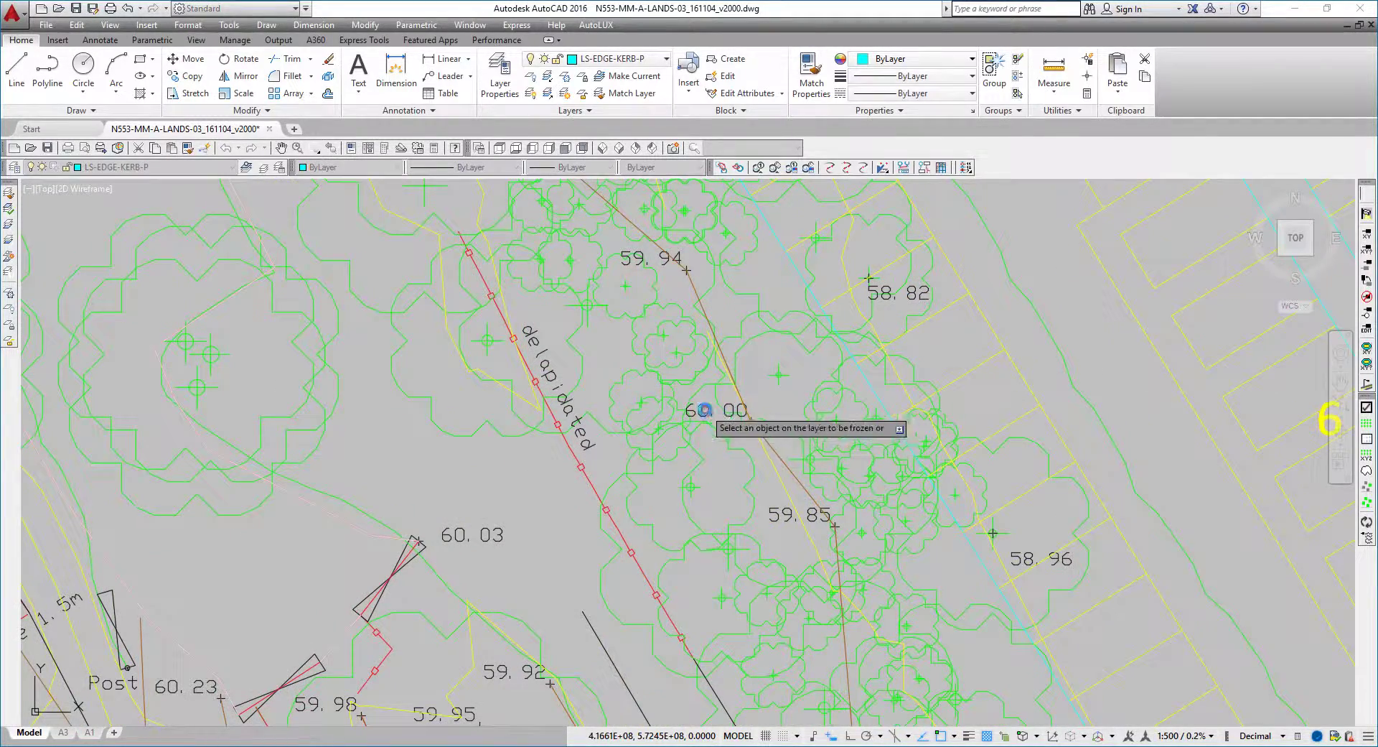
key("Escape")
Select all objects in the drawing and set their colour to ByLayer
scroll(702, 403, "down", 5)
mouse_move(702, 429)
middle_mouse_down()
mouse_move(708, 566)
mouse_move(572, 740)
middle_mouse_up()
scroll(644, 512, "down", 3)
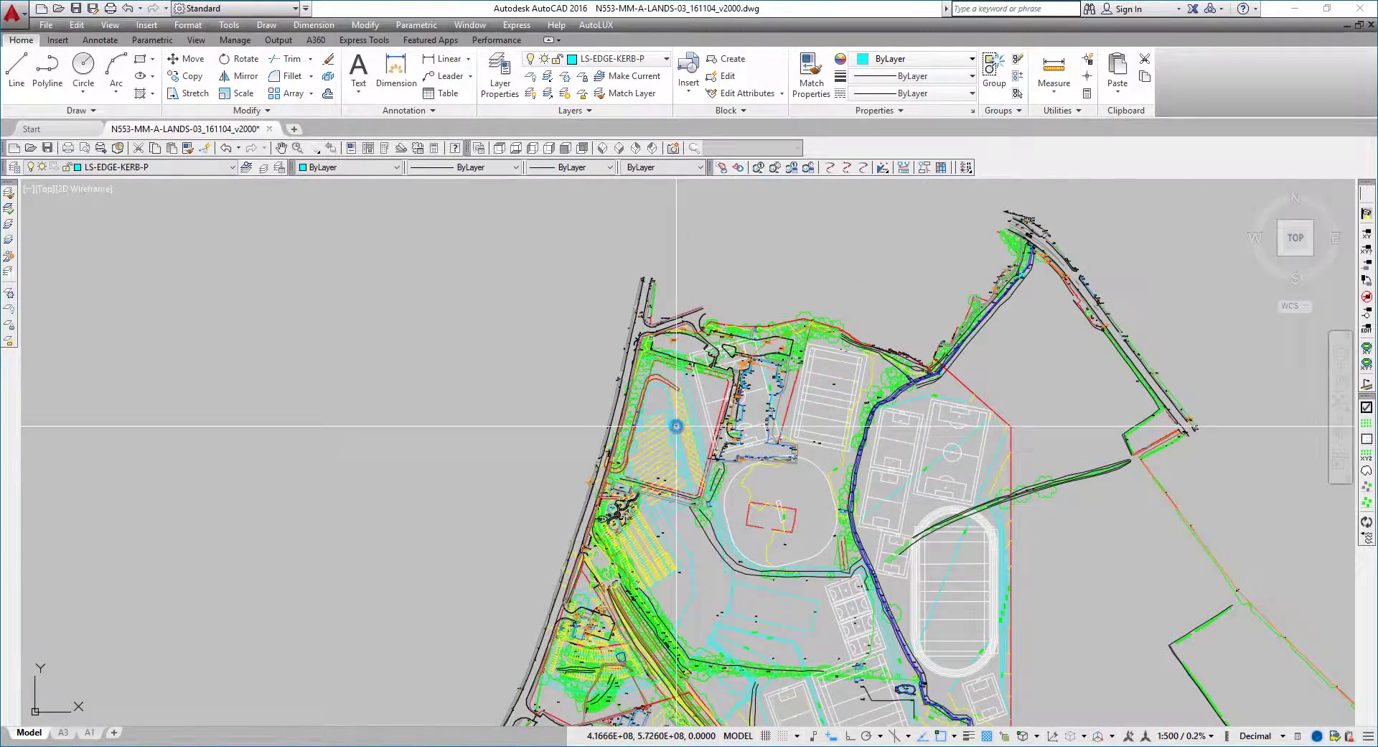
middle_click_drag(674, 433, 700, 292)
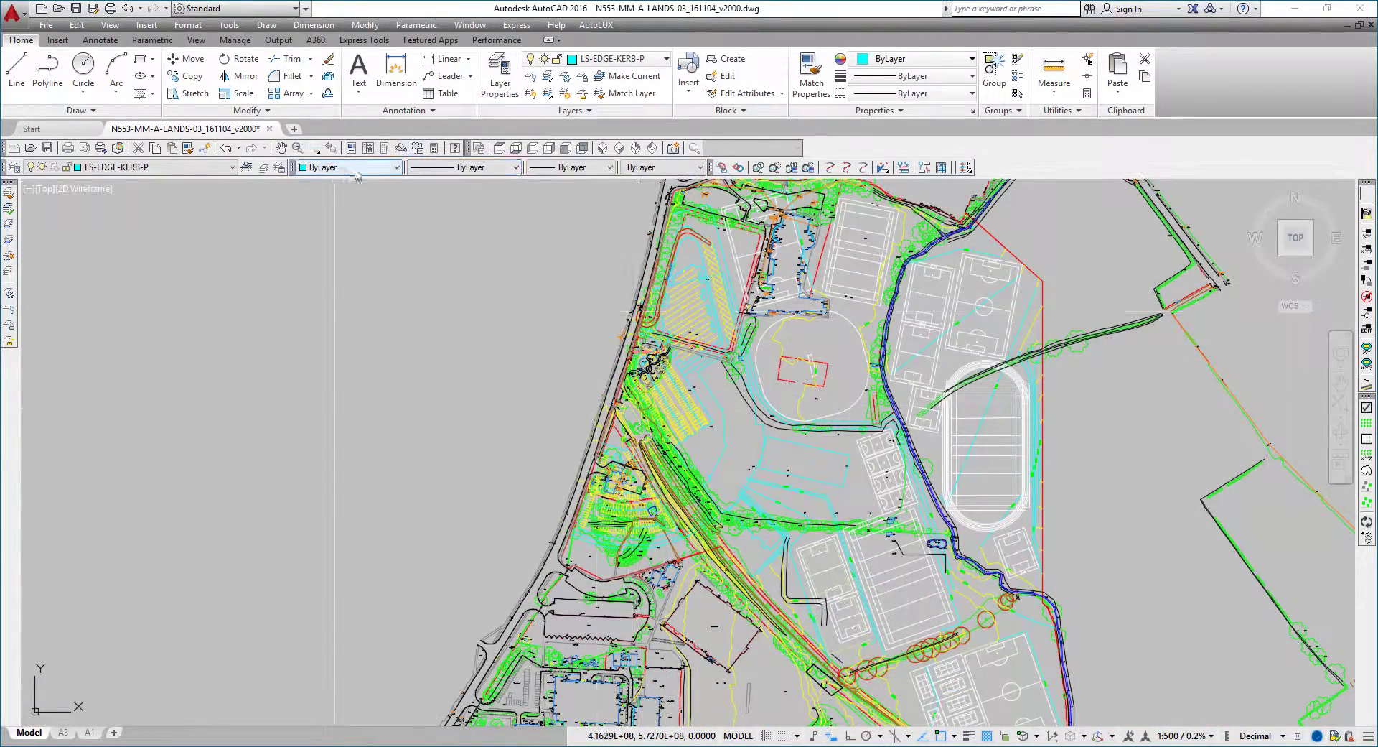
key("ctrl+a")
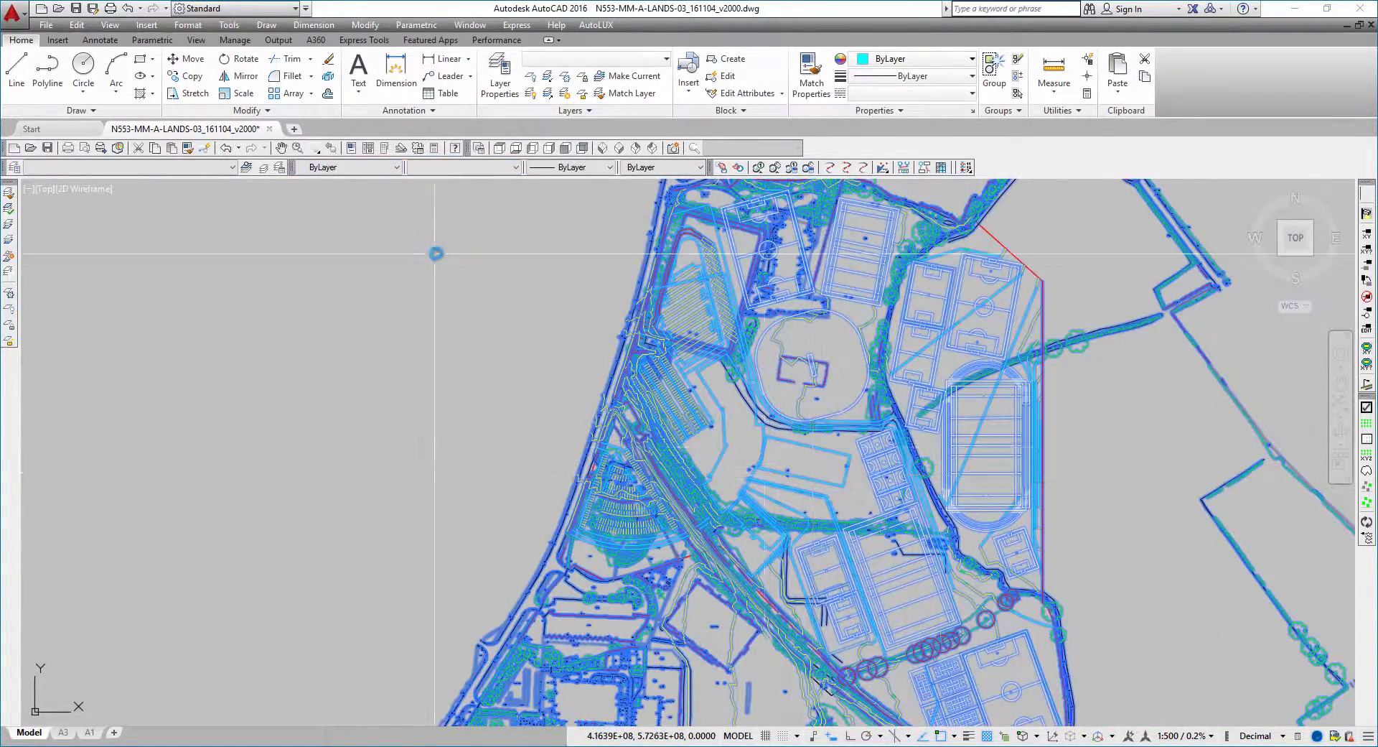
left_click(76, 25)
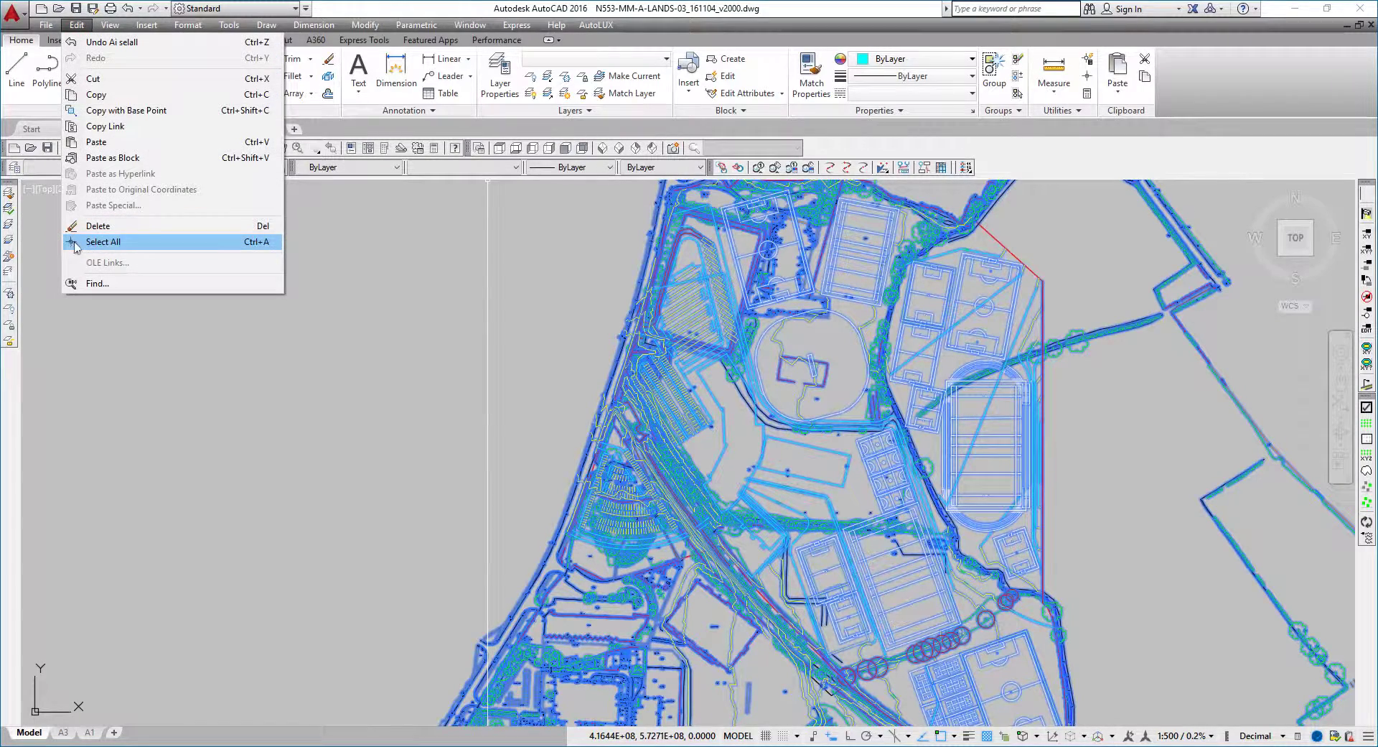
left_click(103, 242)
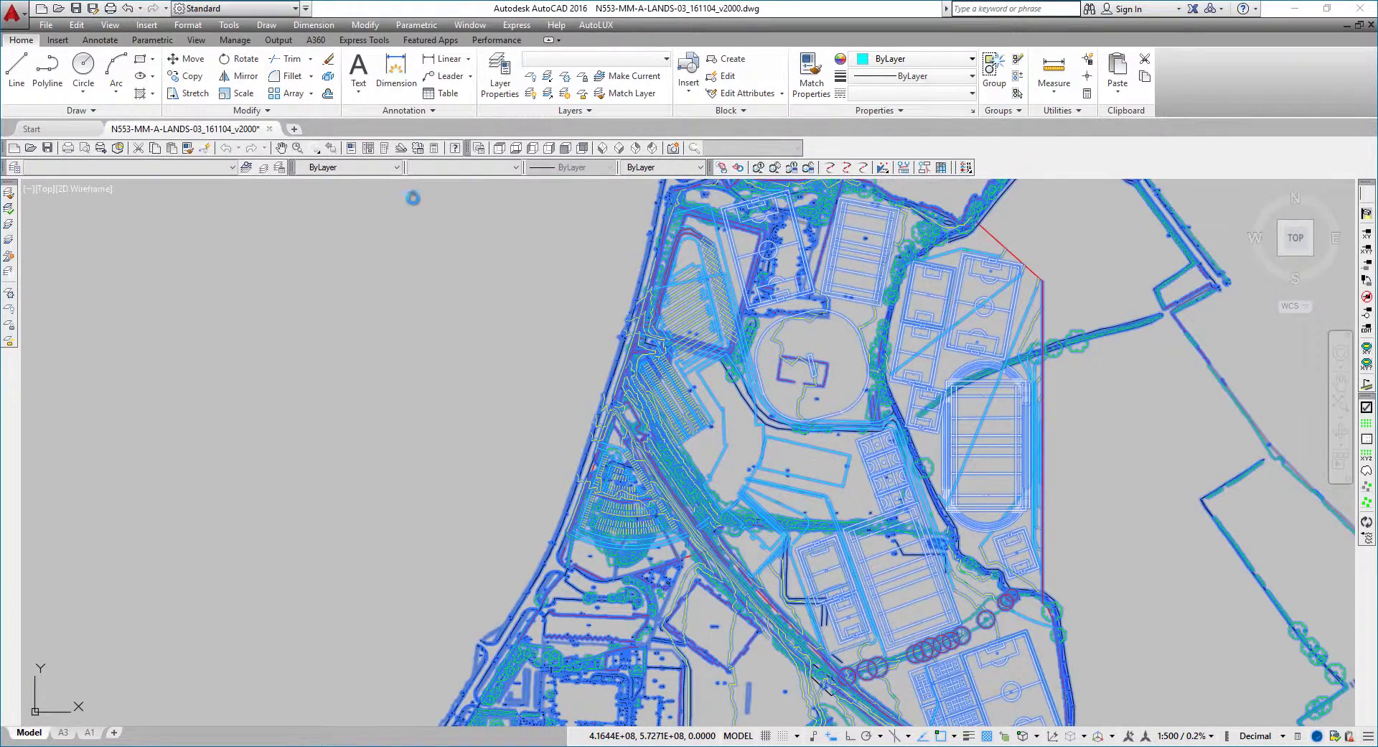
left_click(350, 167)
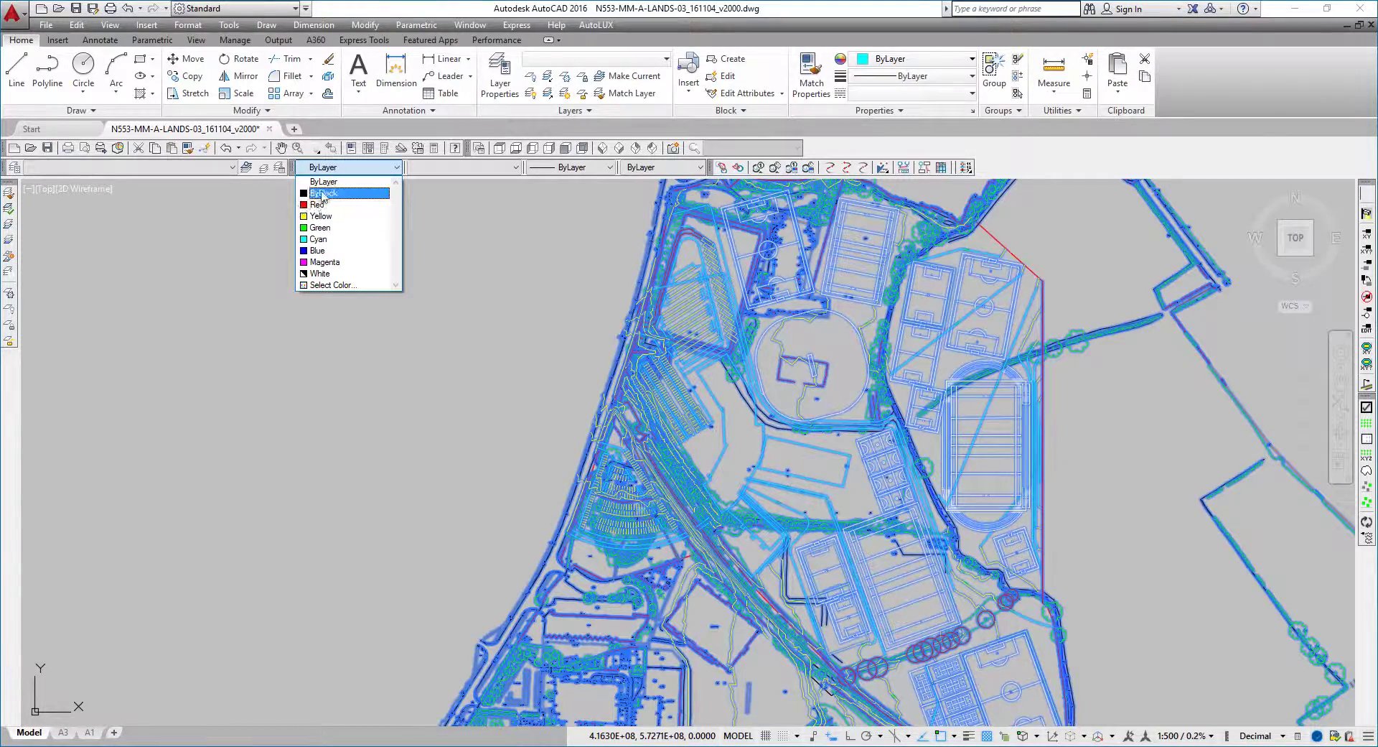
left_click(316, 182)
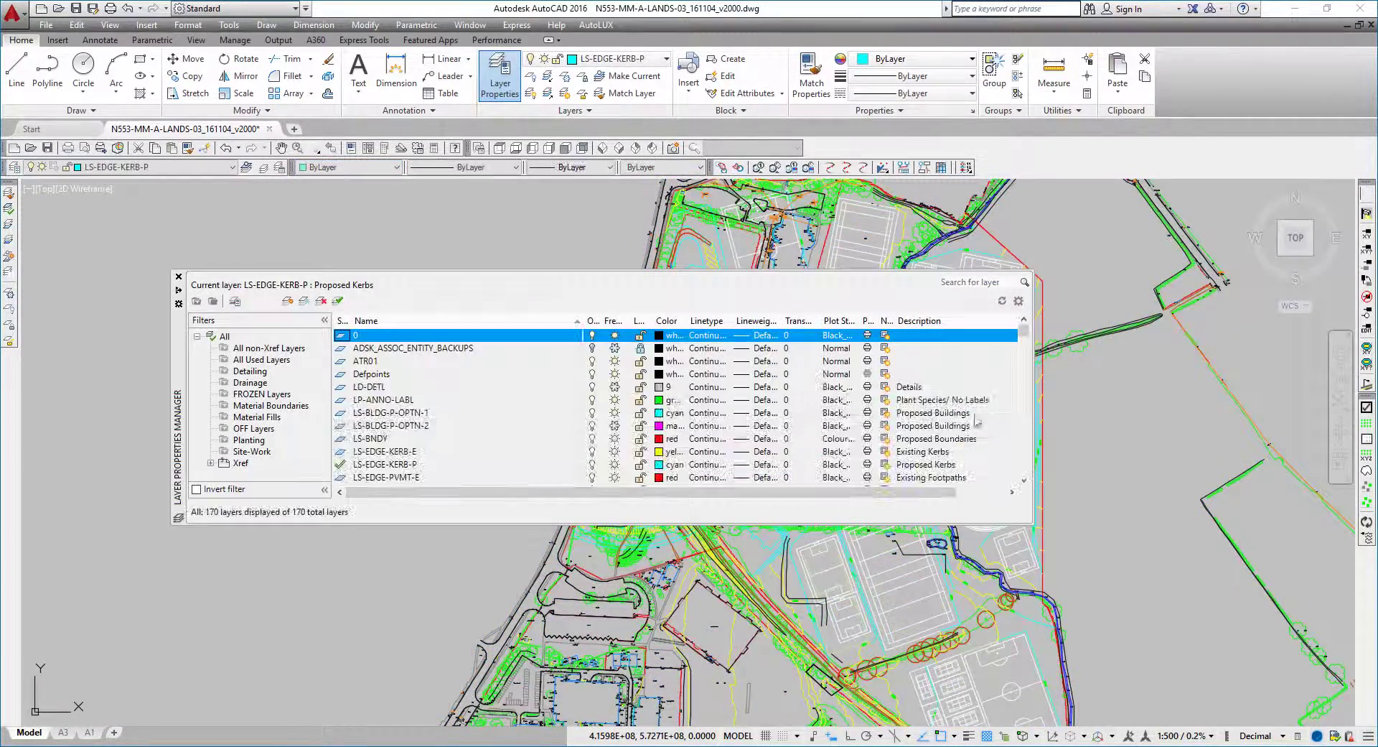
Assign colour 9 to all layers at once and close the layer manager
key("ctrl+a")
left_click(672, 379)
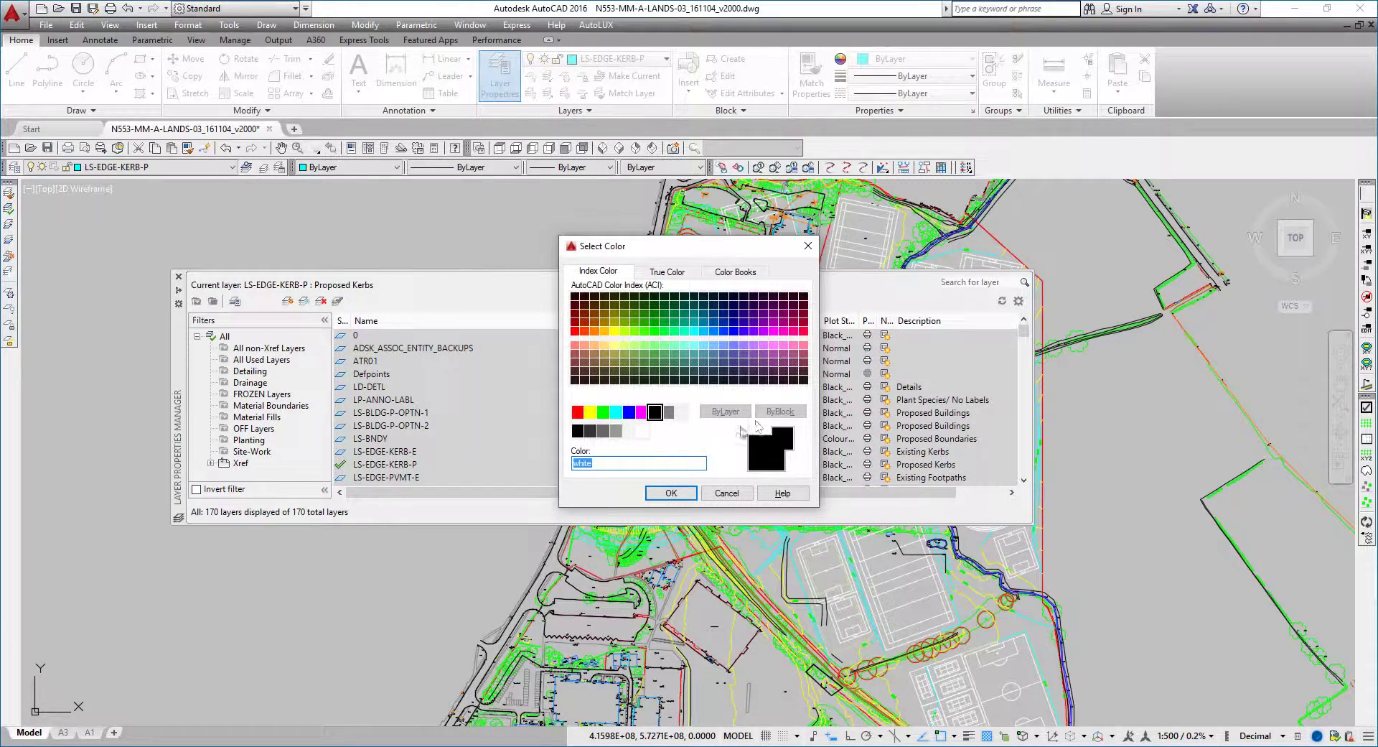
left_click(680, 411)
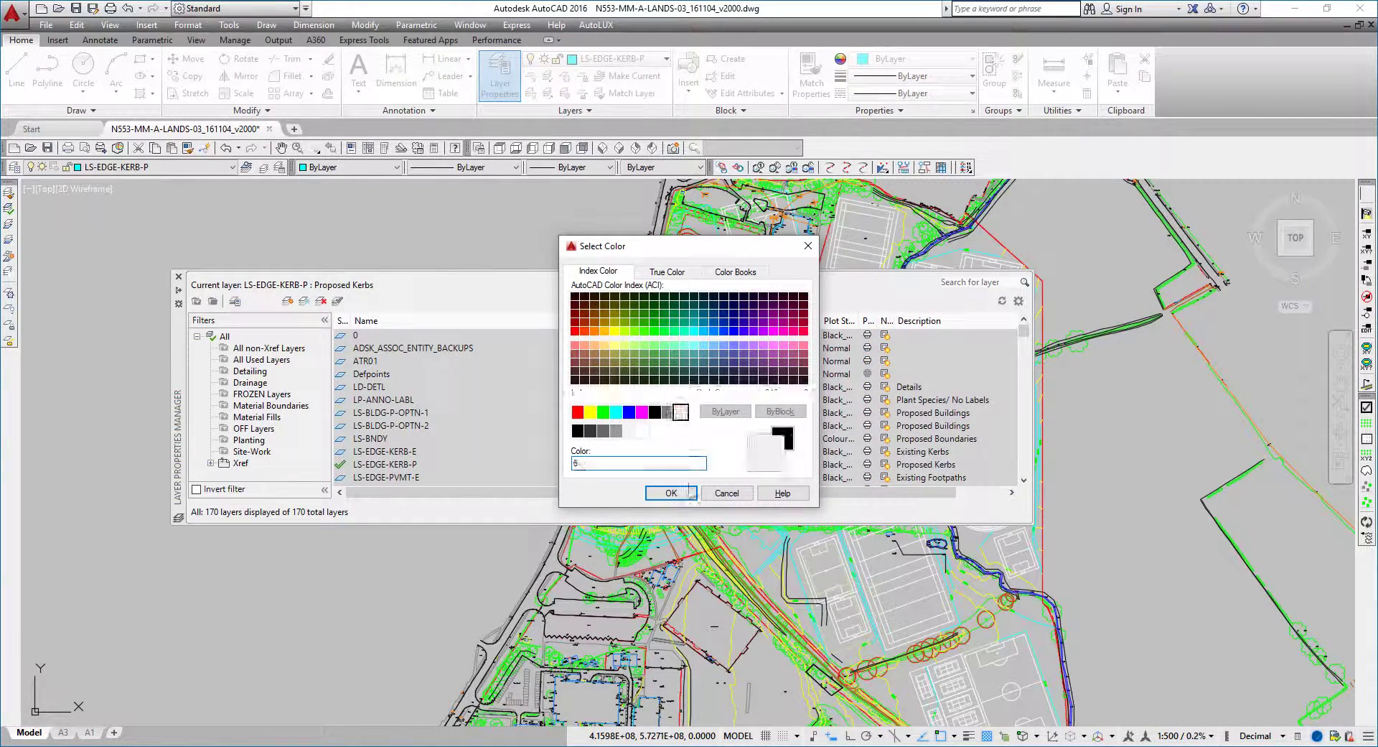
left_click(676, 494)
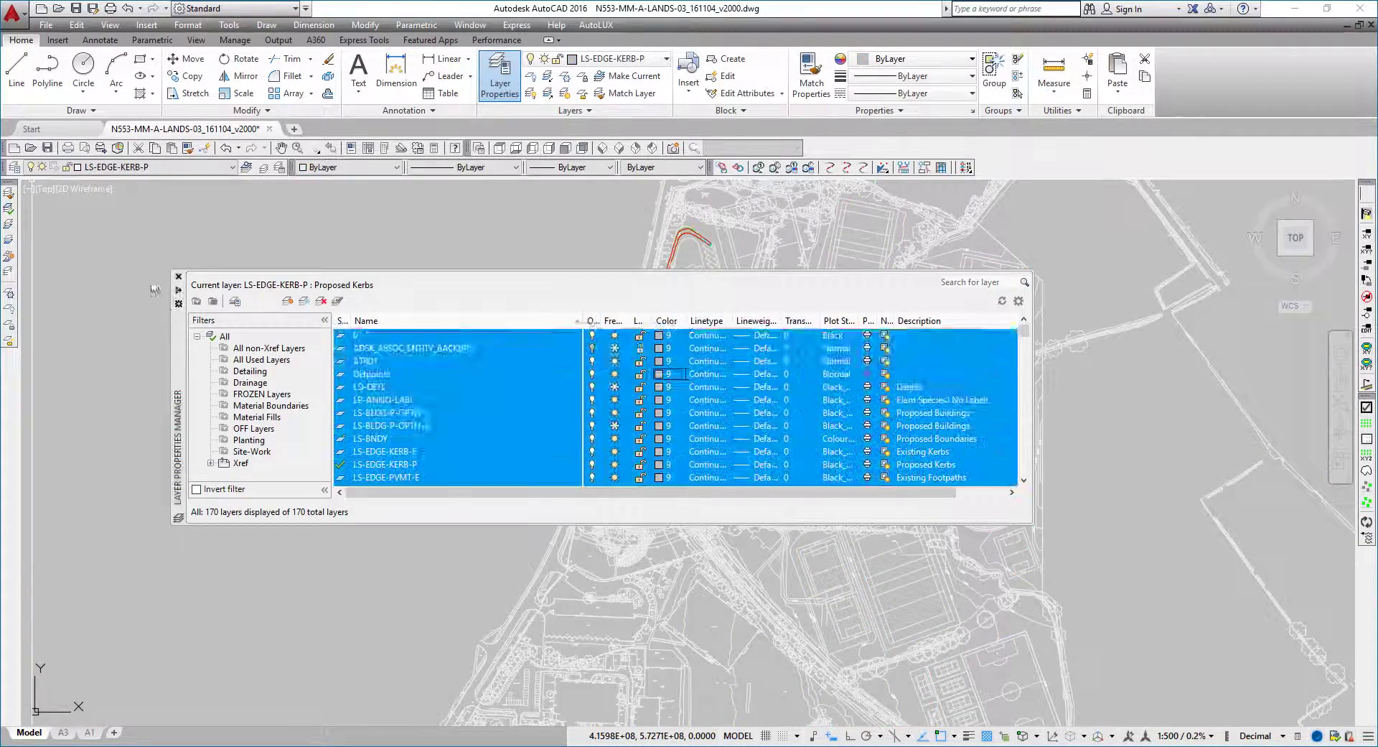
left_click(178, 275)
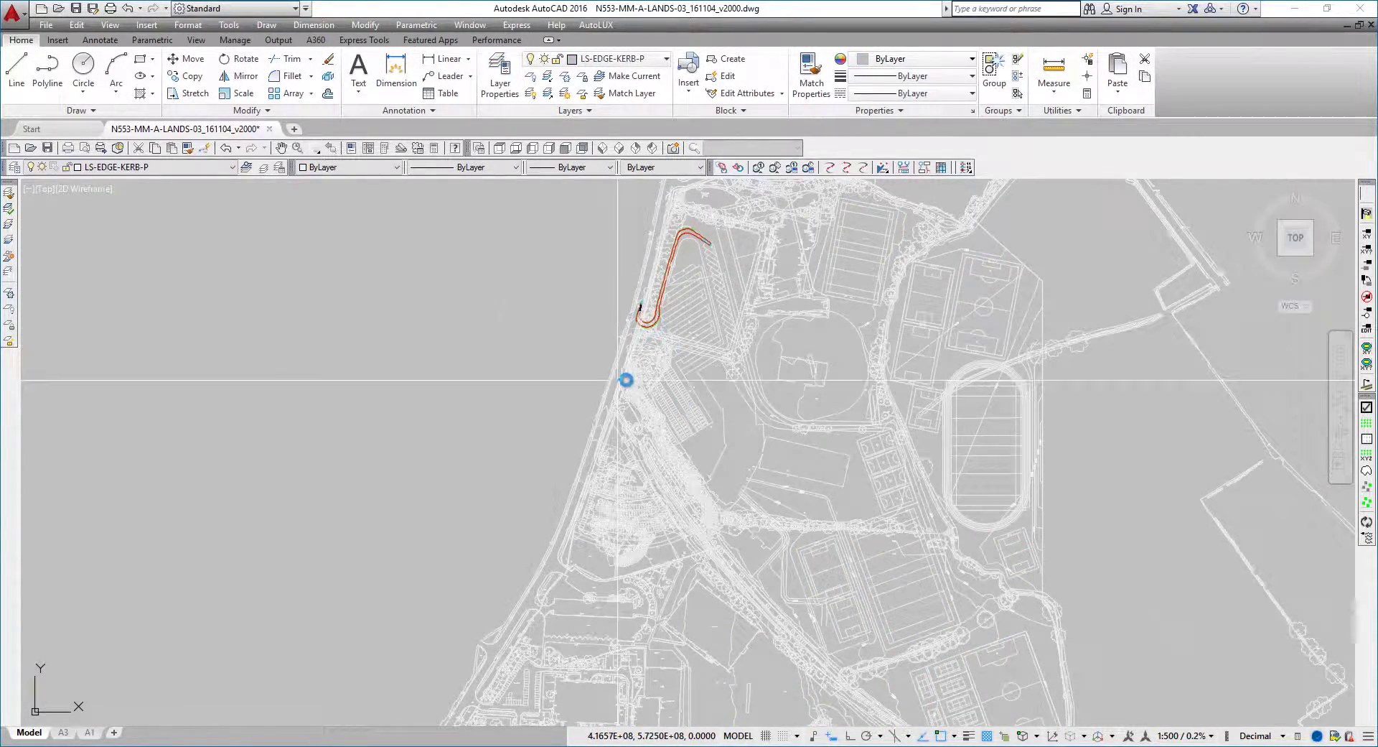
Make the layer of the parking bay lines beside the swept path loop, LS-PRKG, current
scroll(621, 382, "up", 10)
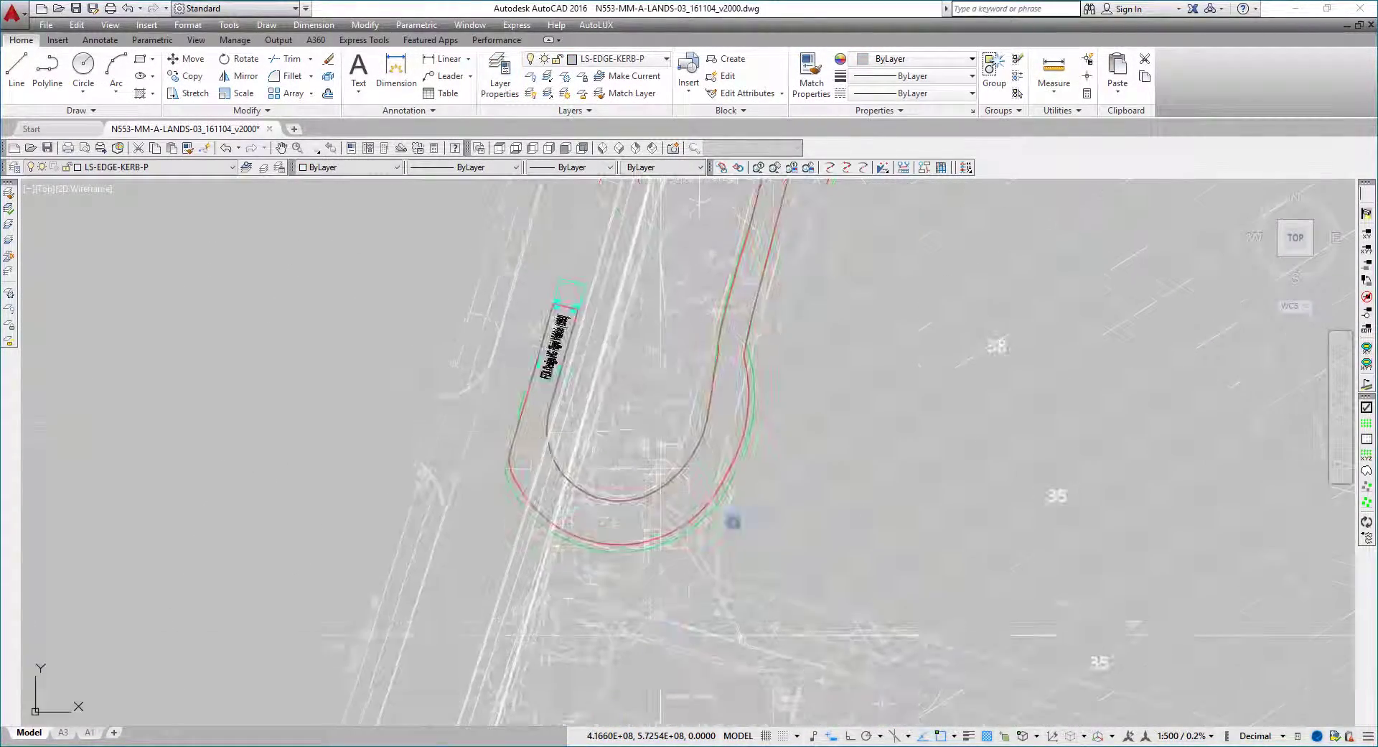
left_click(841, 380)
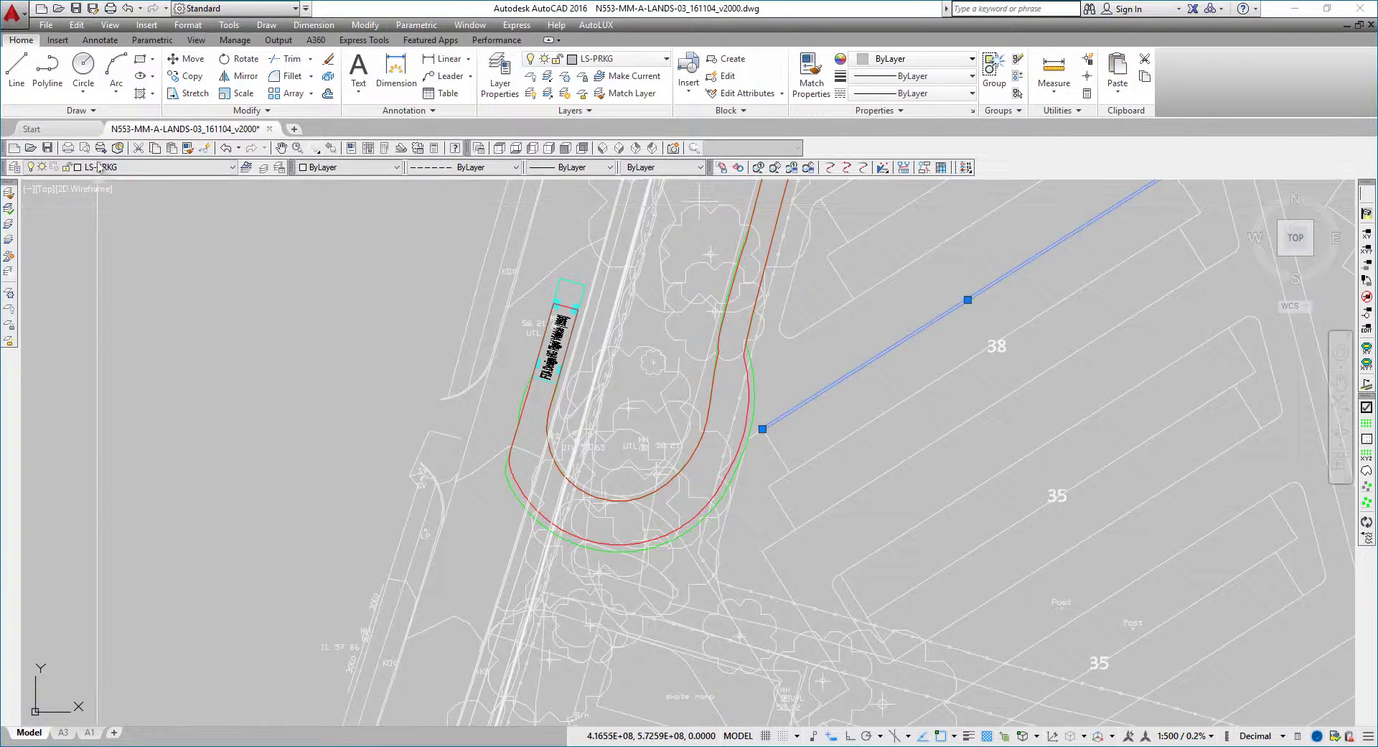
key("Delete")
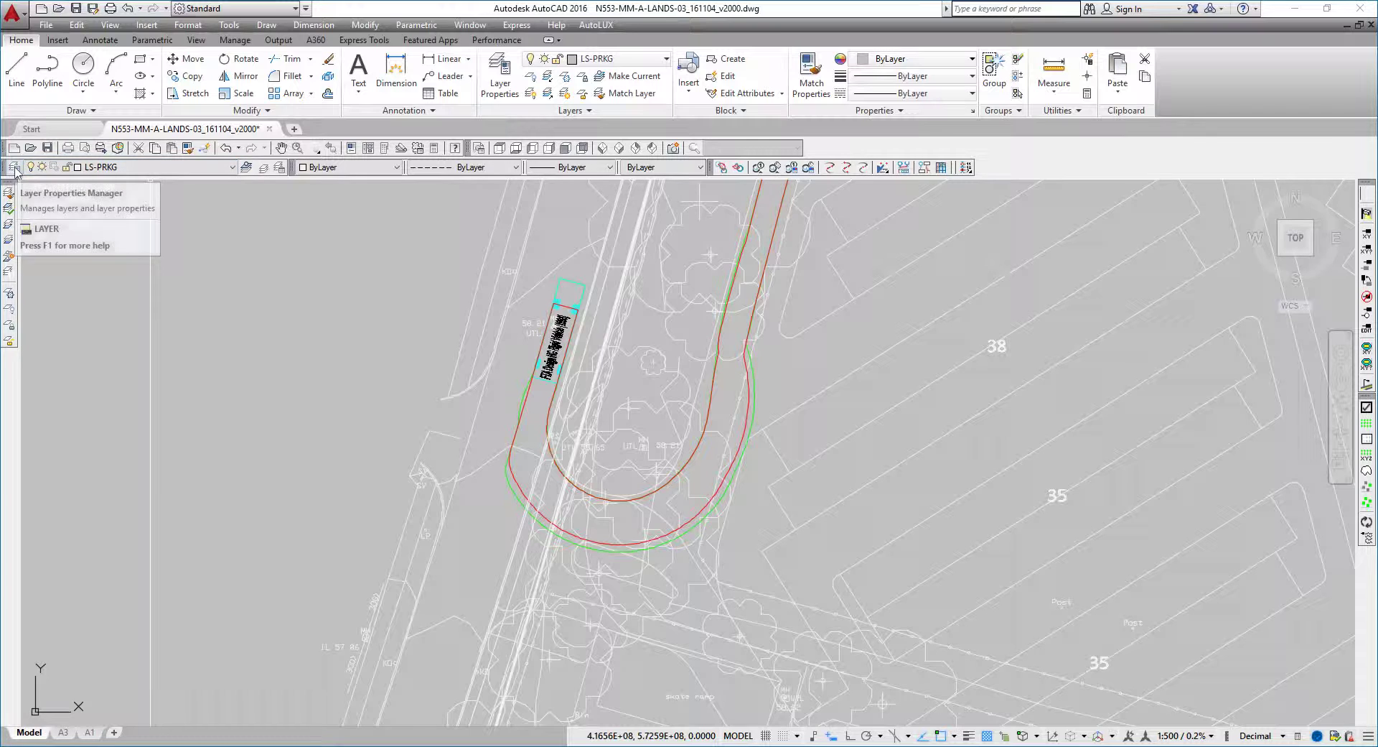
left_click(99, 168)
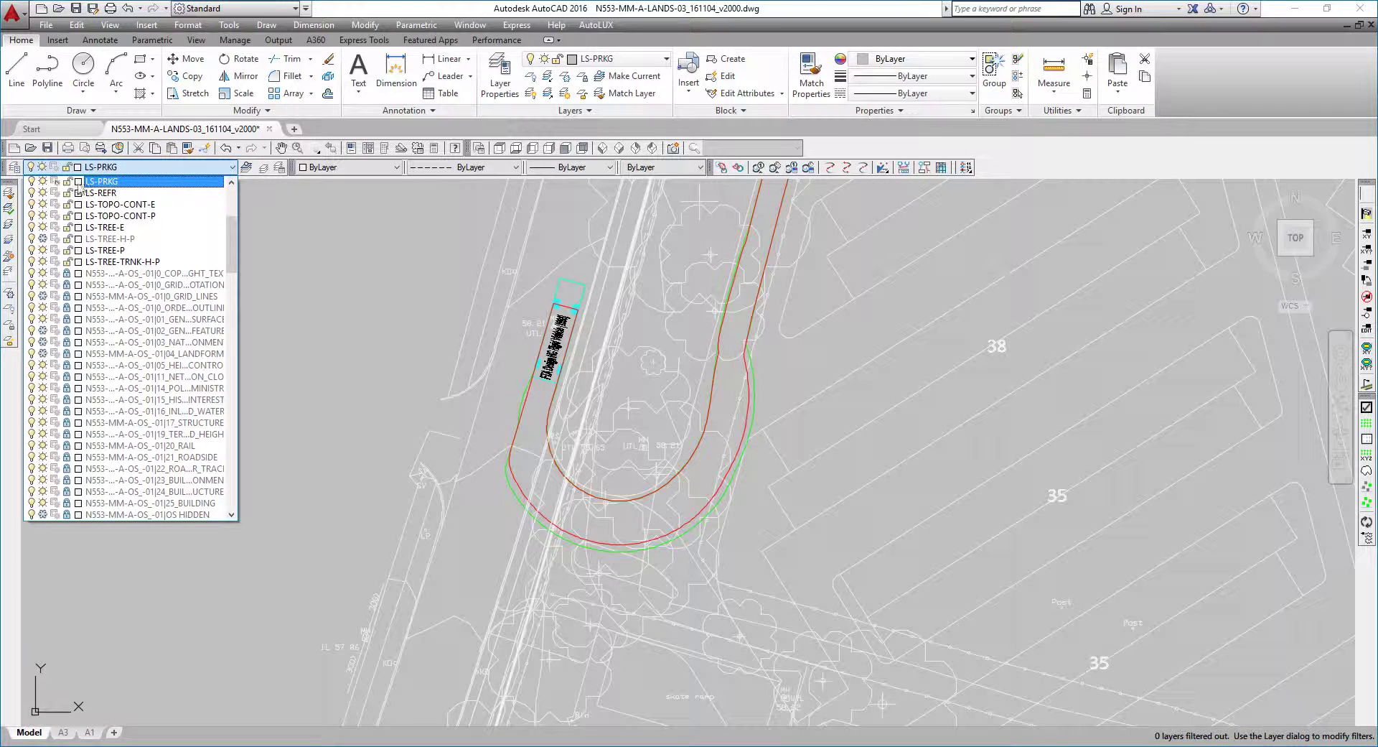
left_click(347, 357)
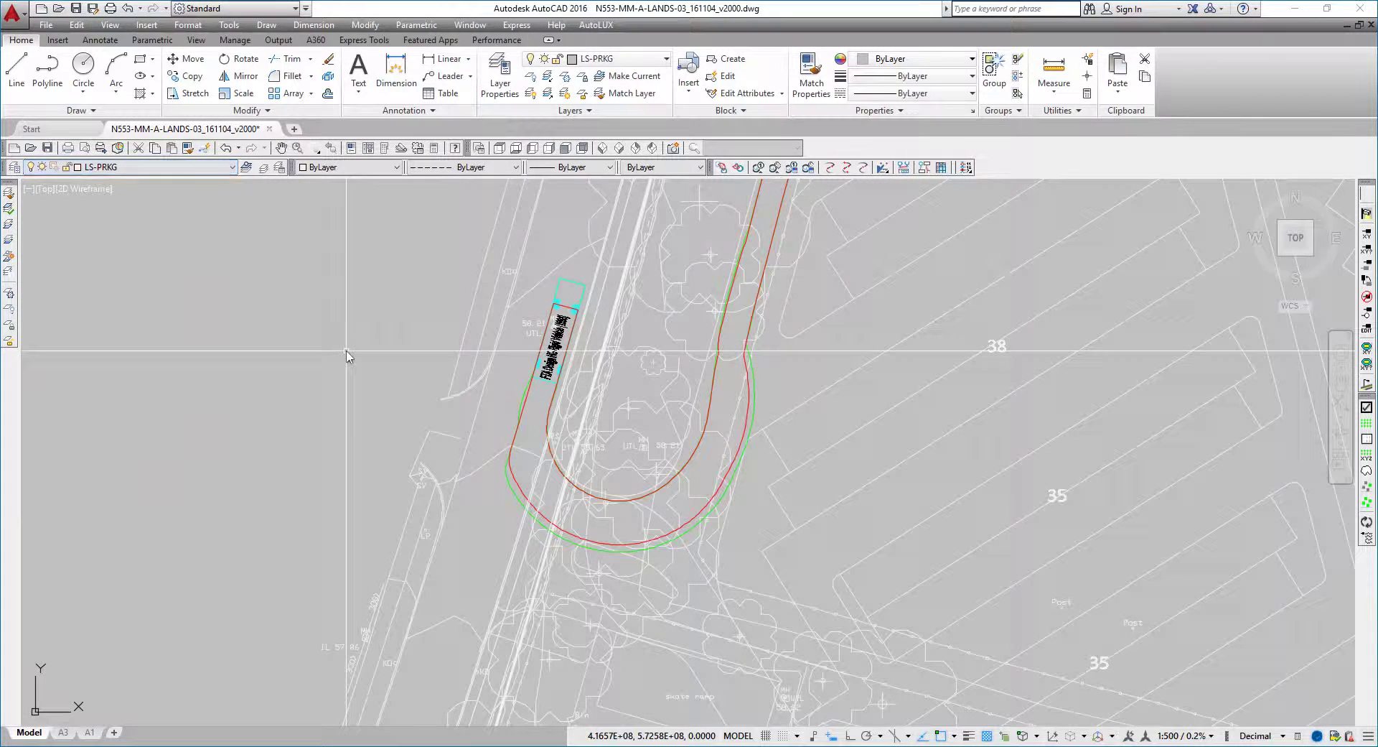
Set the colour of the proposed parking bays layer, LS-PRKG, to 252
scroll(883, 373, "down", 6)
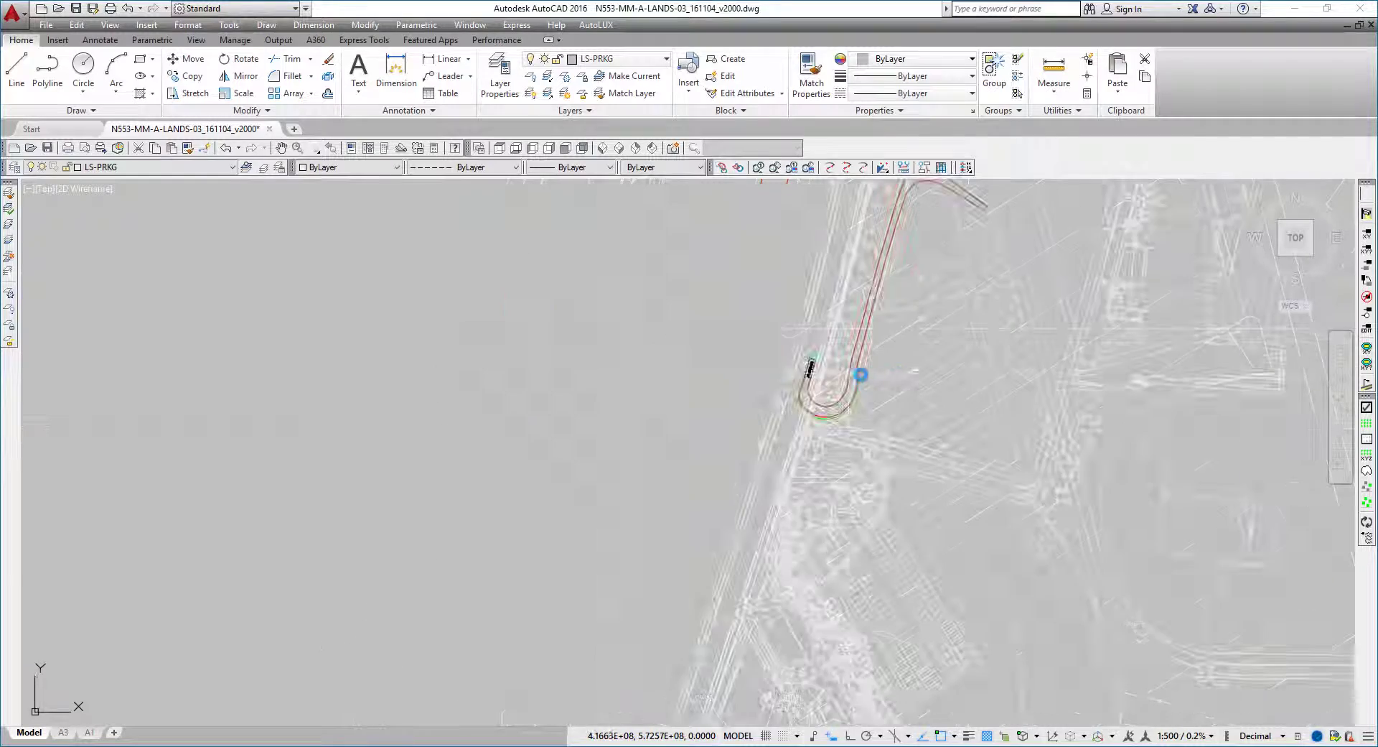
left_click(158, 168)
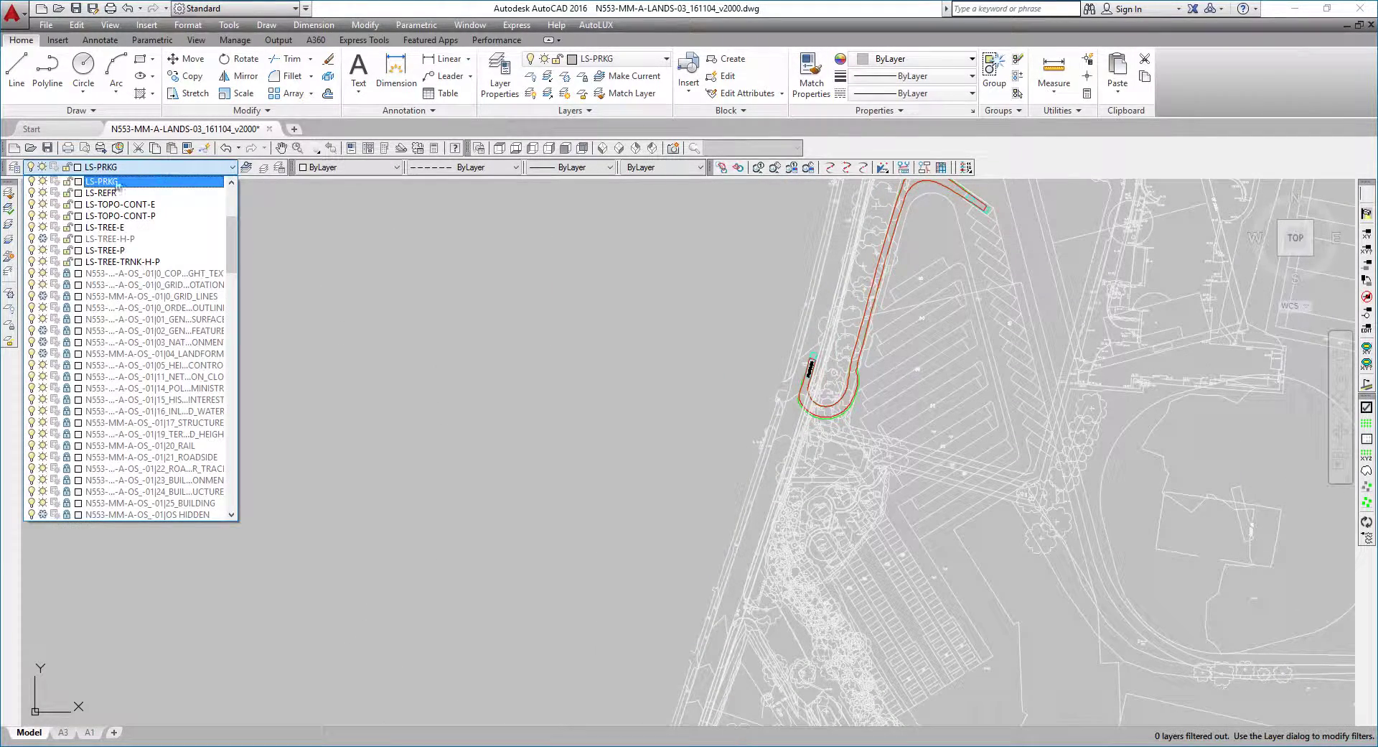
left_click(14, 169)
left_click(14, 169)
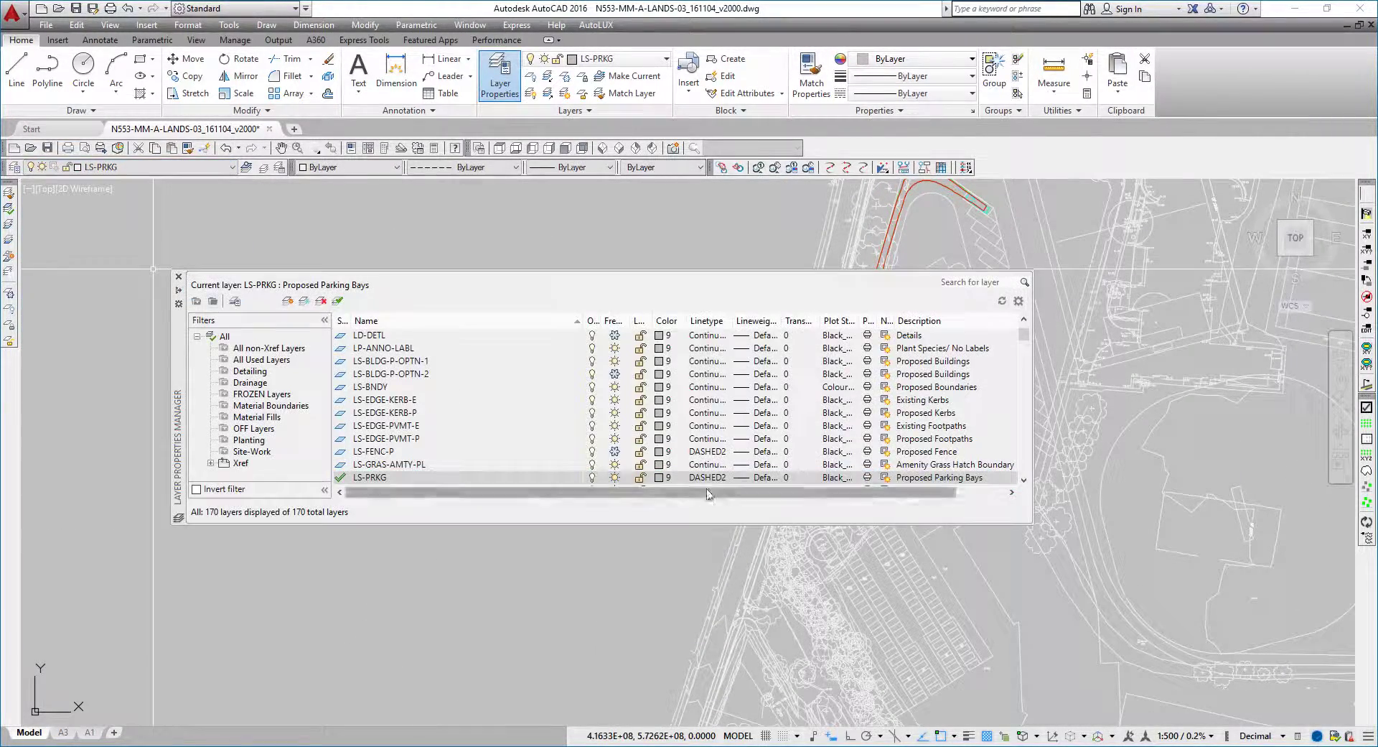
left_click(659, 478)
type("252")
key("Return")
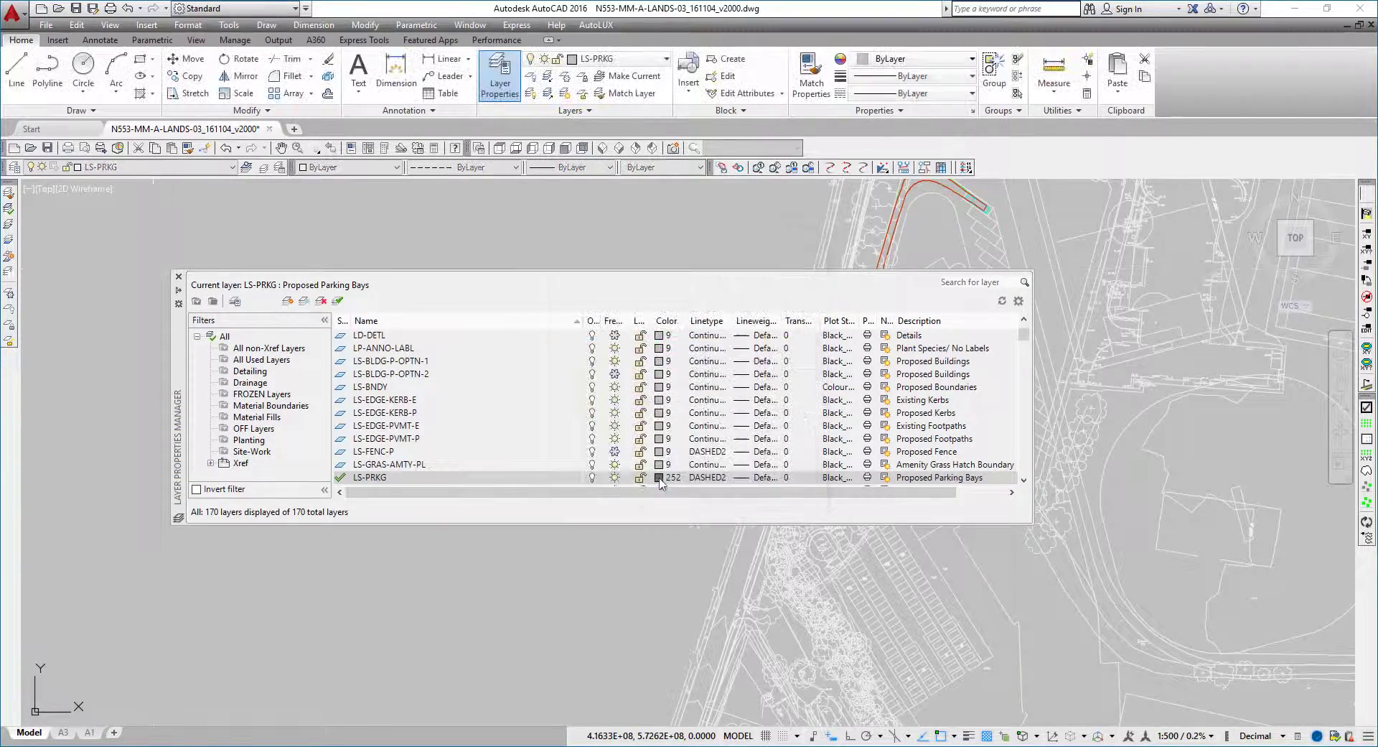
Make the proposed kerbs layer, LS-EDGE-KERB-P, current from a kerb line and set its colour to 252
scroll(978, 596, "up", 5)
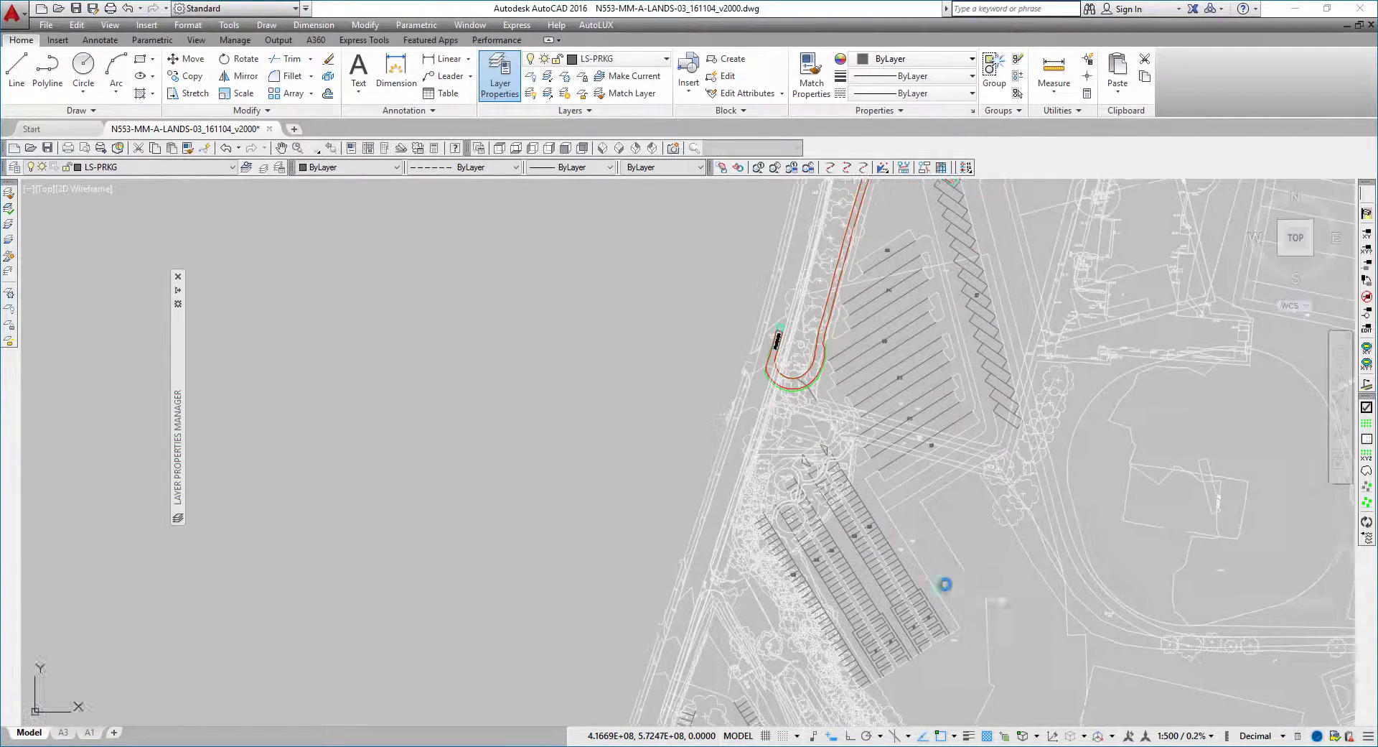
left_click(898, 494)
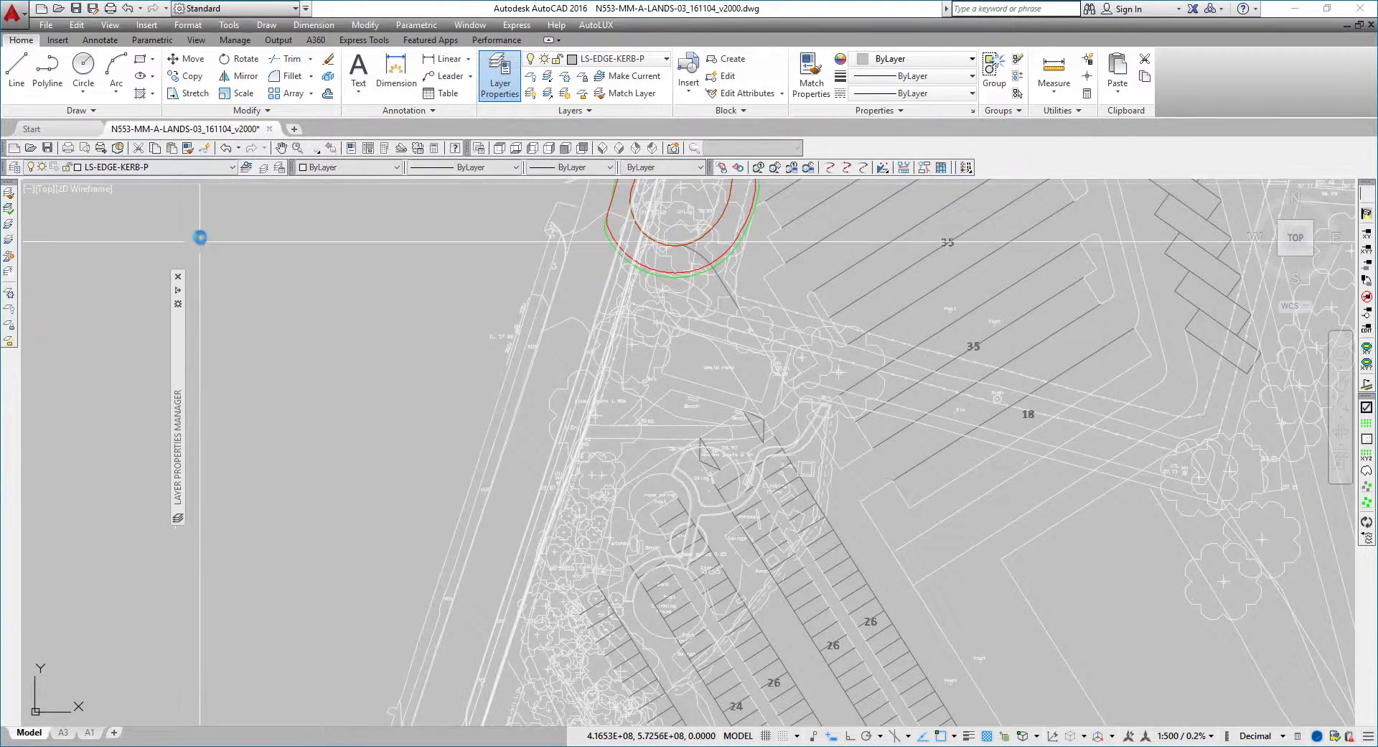
mouse_move(179, 334)
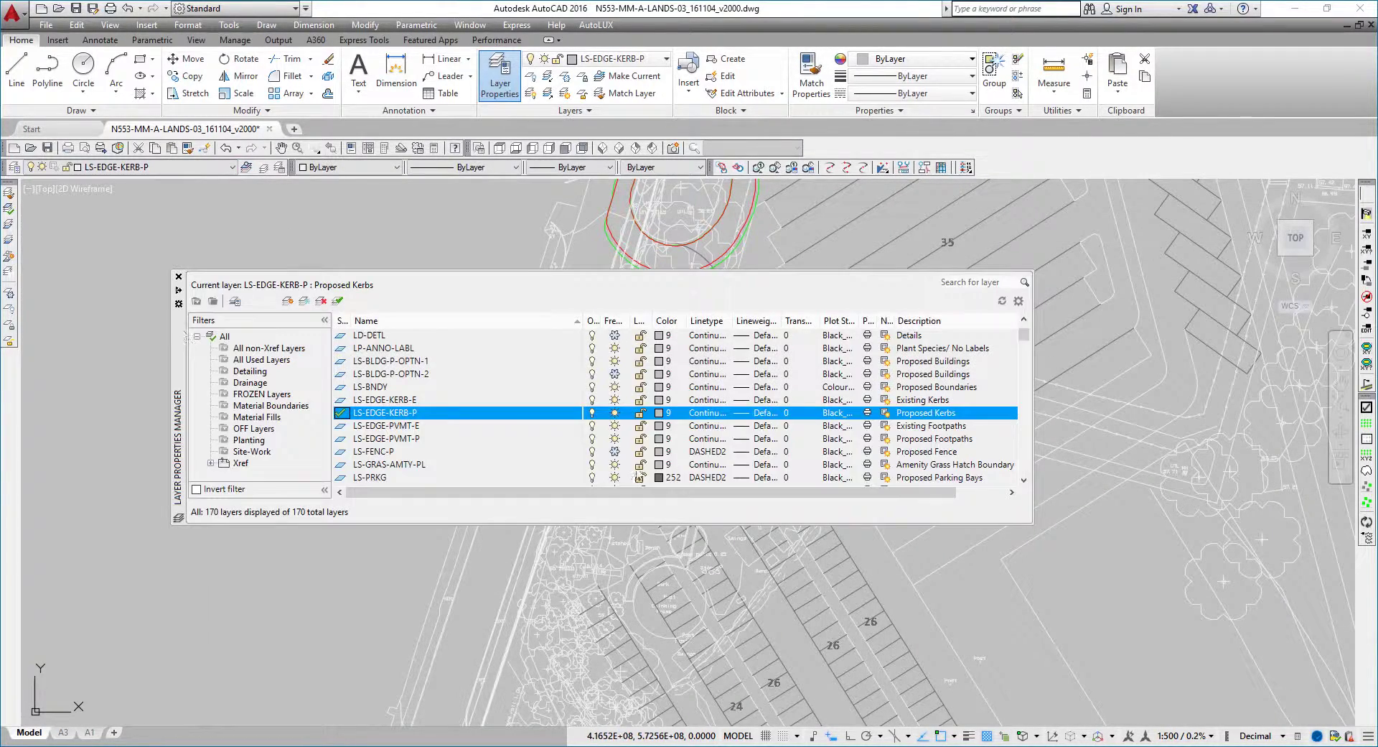
left_click(661, 414)
type("252")
key("Return")
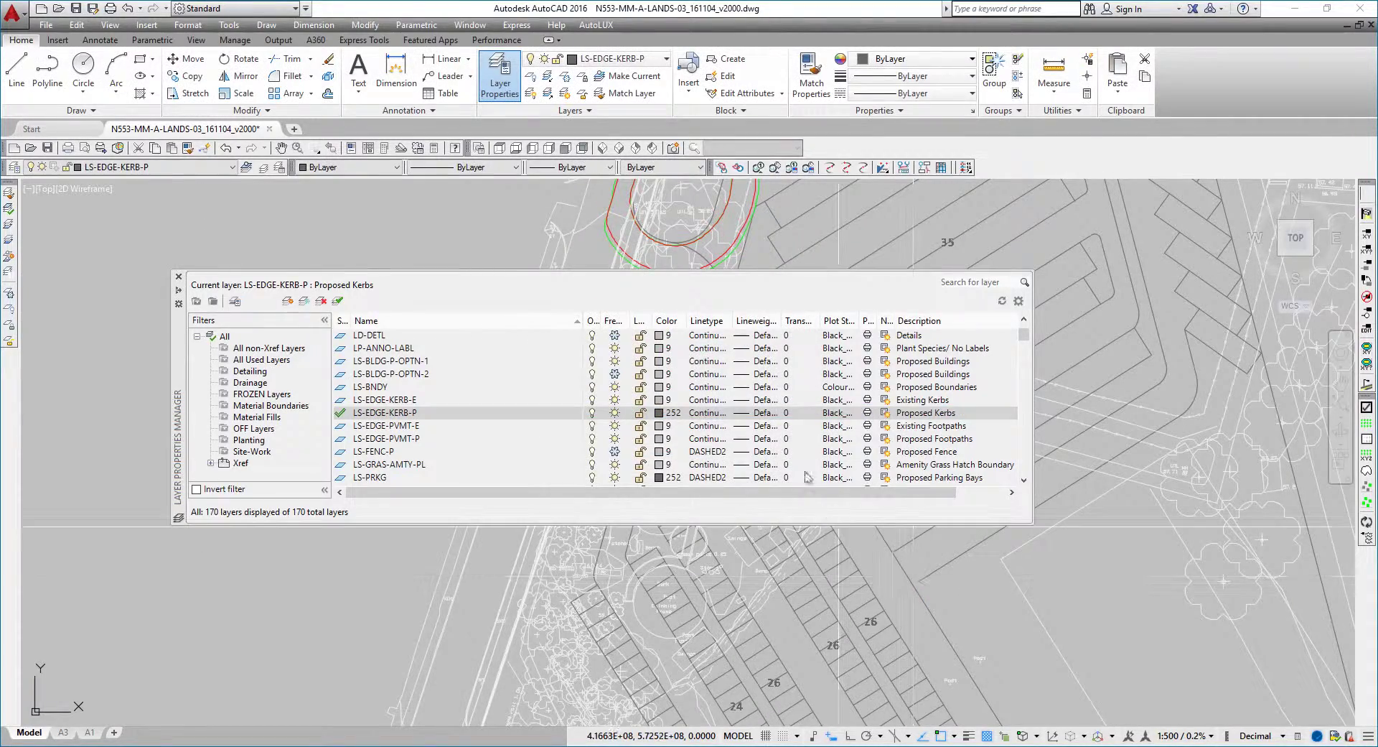
Move the collapsed layer manager palette clear of the plan and examine the vehicle swept path loop beside the parking bays
mouse_move(179, 326)
left_mouse_down()
mouse_move(30, 260)
mouse_move(36, 247)
left_mouse_up()
scroll(677, 669, "down", 3)
mouse_move(666, 619)
middle_mouse_down()
mouse_move(677, 700)
mouse_move(686, 547)
middle_mouse_up()
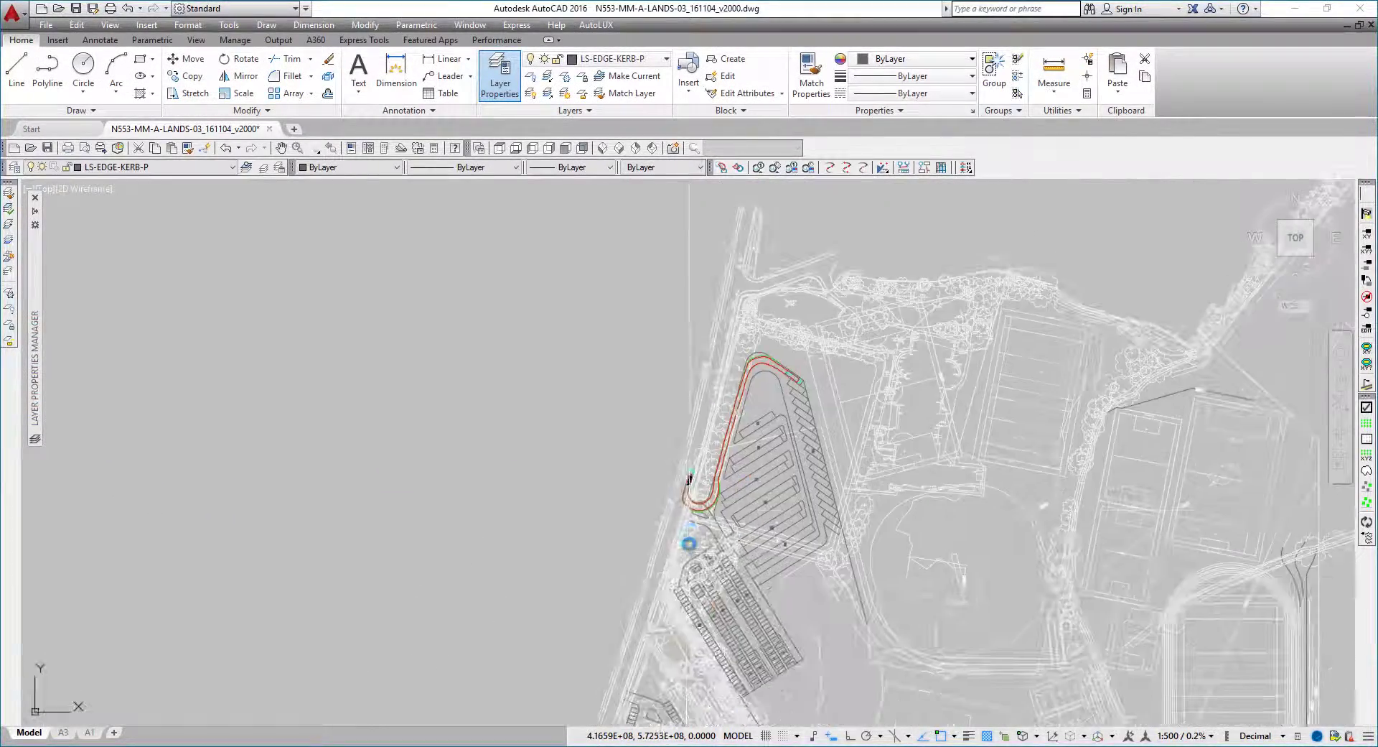
scroll(694, 489, "up", 3)
scroll(694, 484, "up", 4)
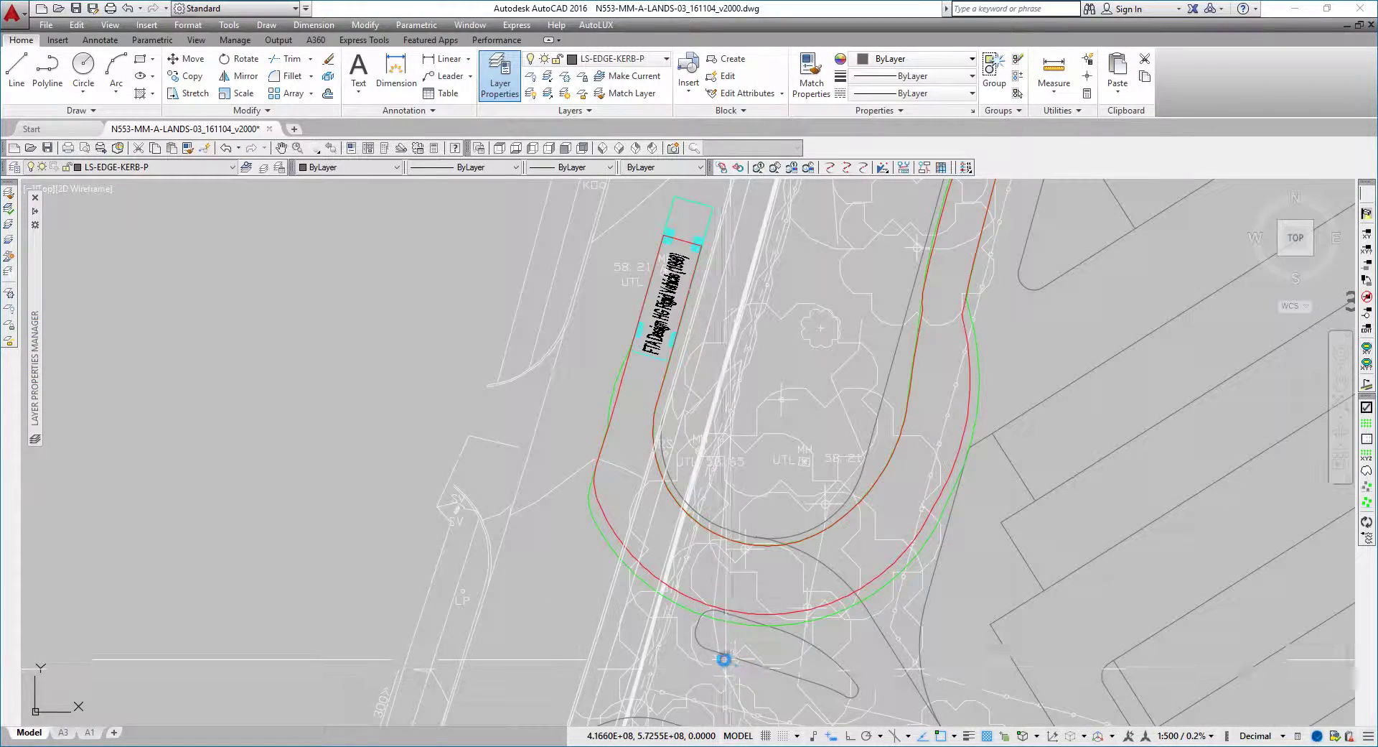
scroll(664, 397, "down", 5)
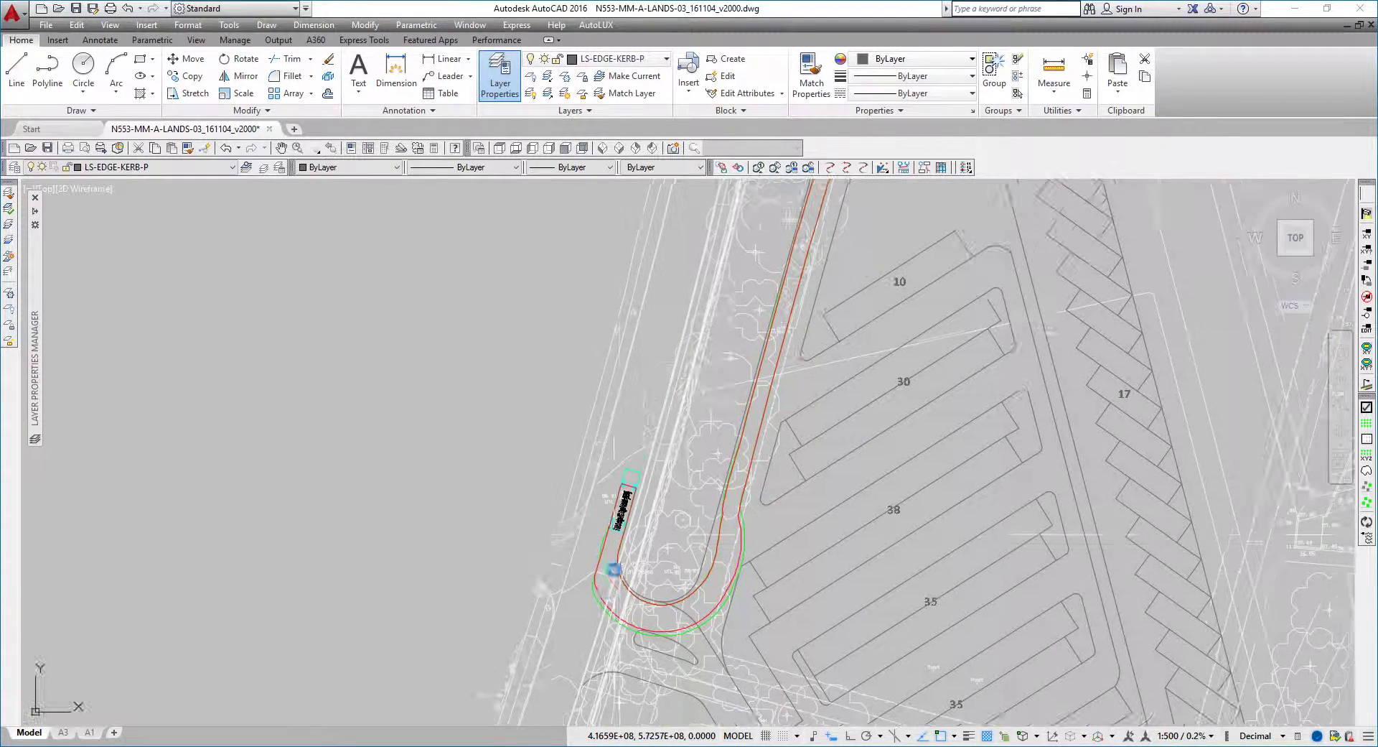
Delete the vehicle swept path block on layer ATR01 that loops beside the parking bays
left_click(631, 471)
scroll(748, 475, "down", 5)
mouse_move(755, 473)
middle_mouse_down()
mouse_move(637, 609)
mouse_move(682, 539)
middle_mouse_up()
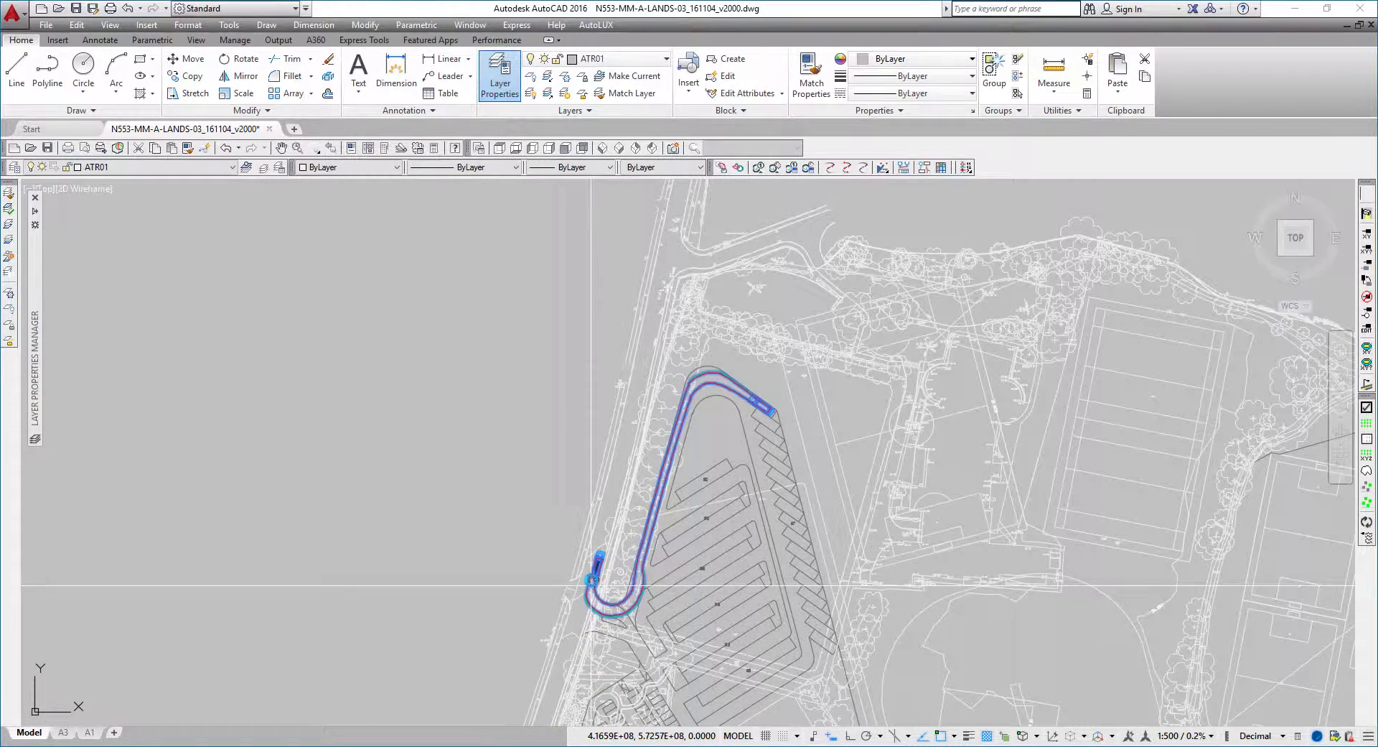
scroll(605, 573, "up", 8)
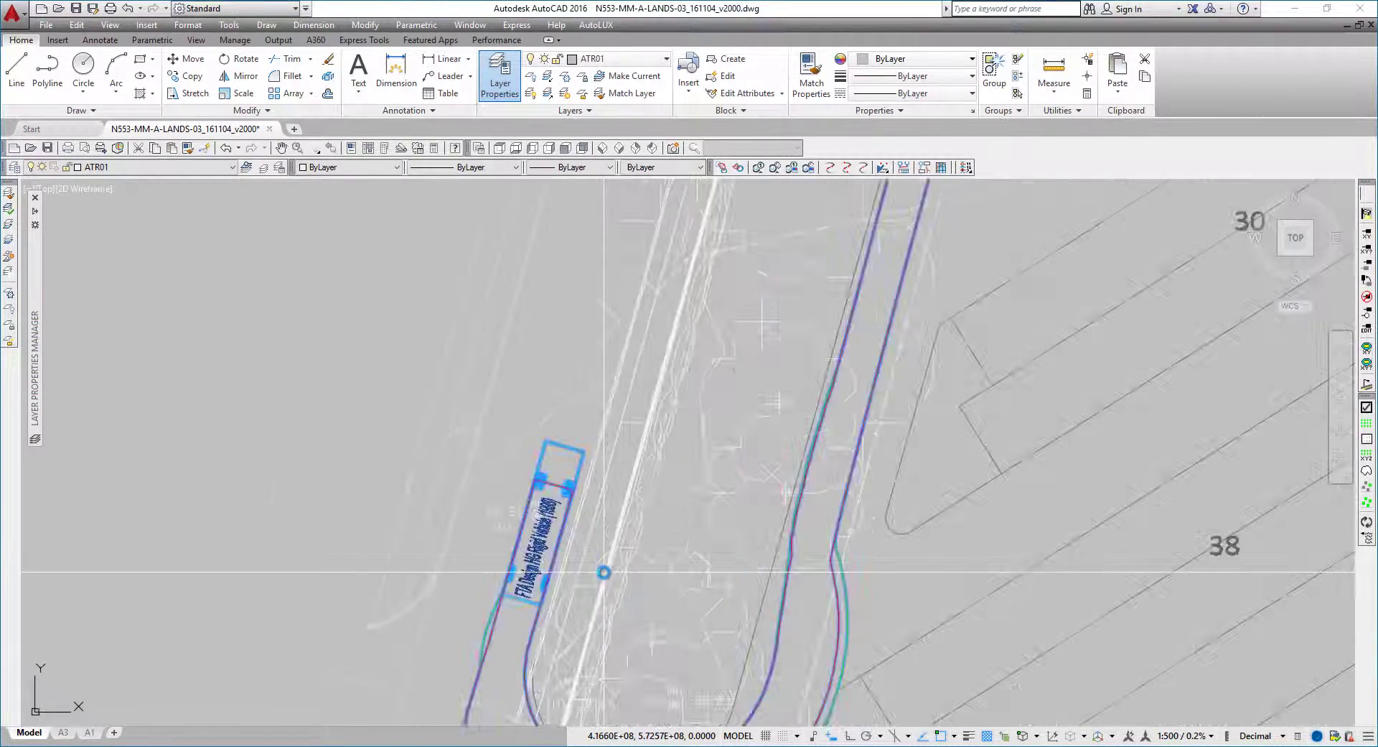
key("Delete")
scroll(607, 575, "down", 4)
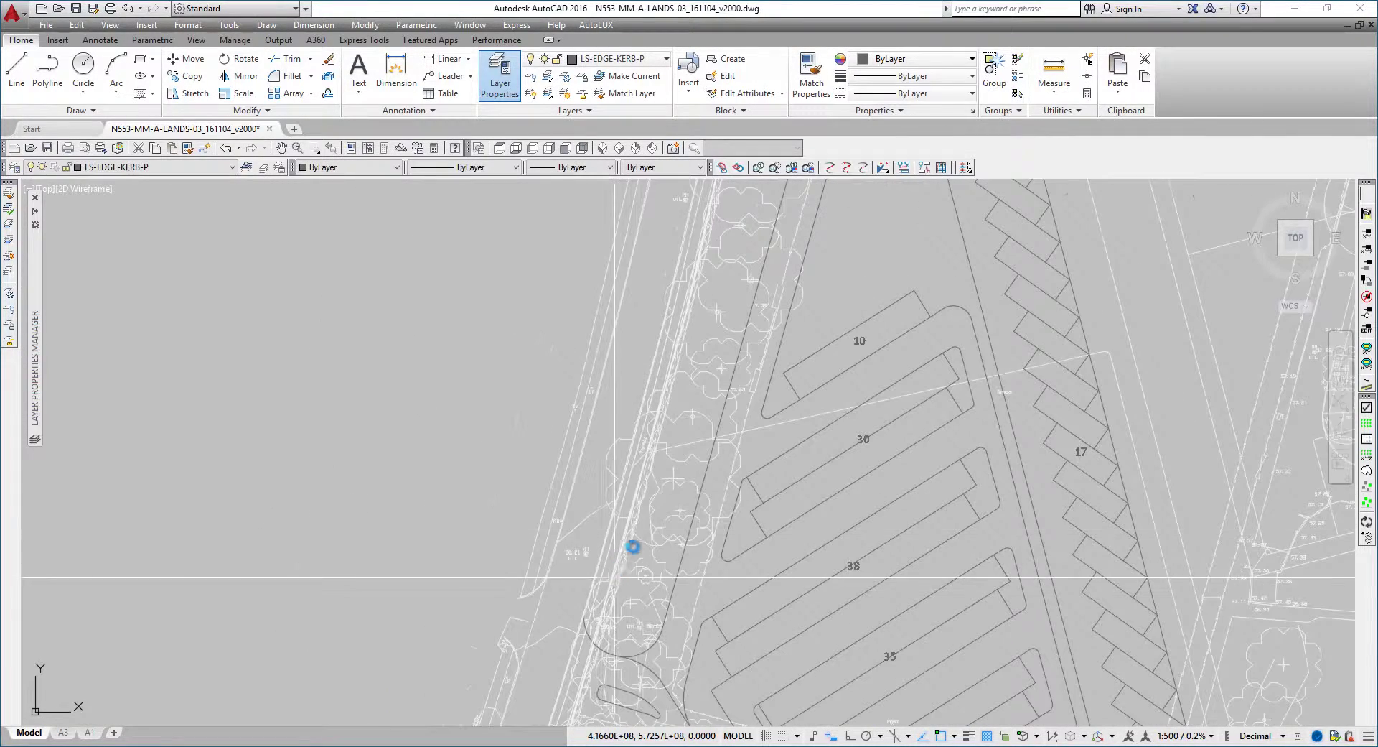
middle_click_drag(696, 660, 708, 455)
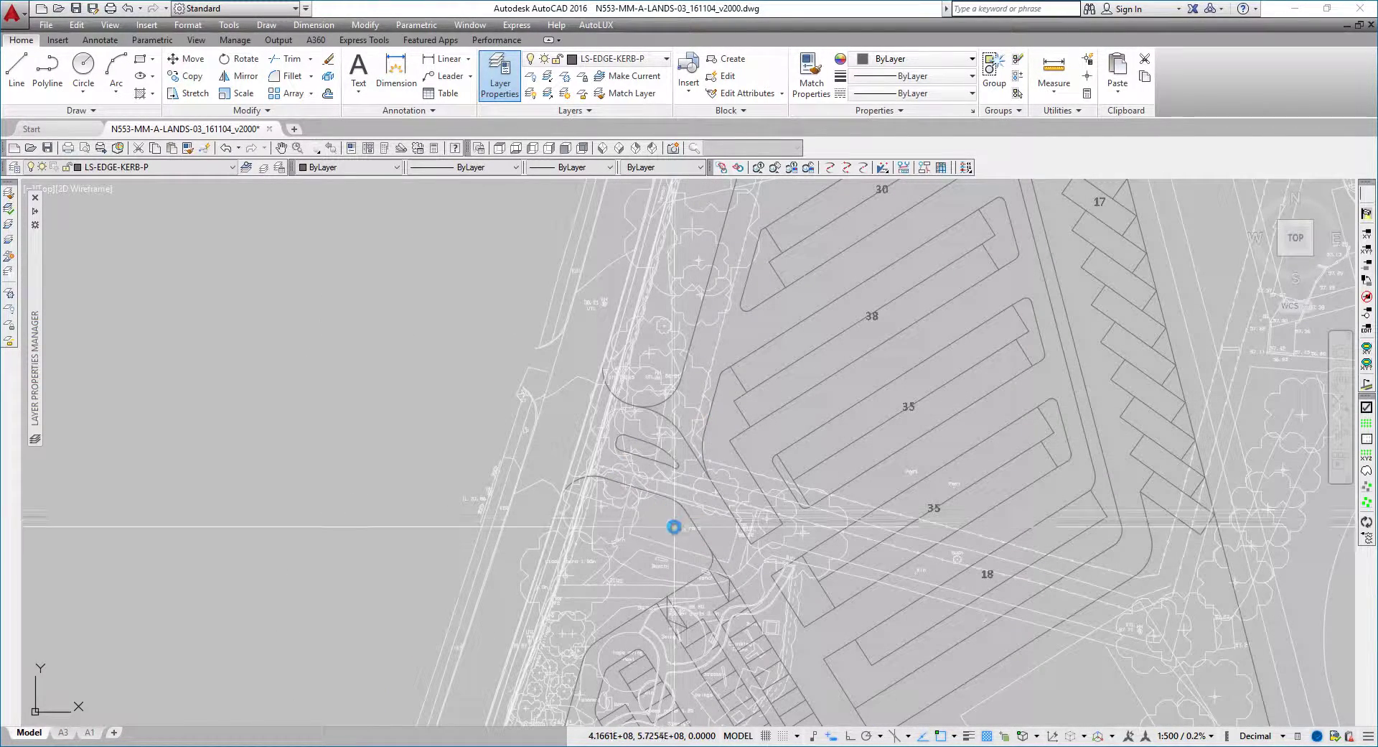
Delete the 12 m spread tree symbol over the small kerbed island at the car park entrance
left_click(655, 414)
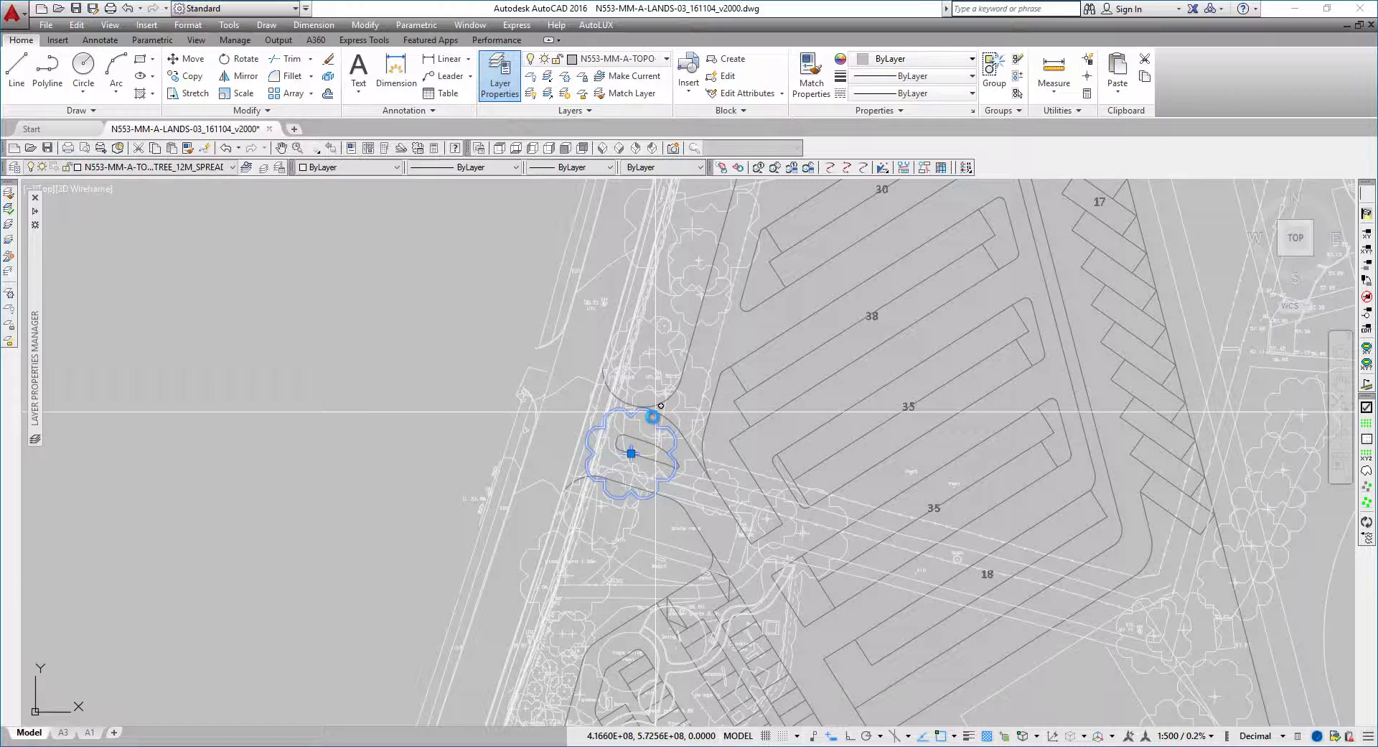
key("Delete")
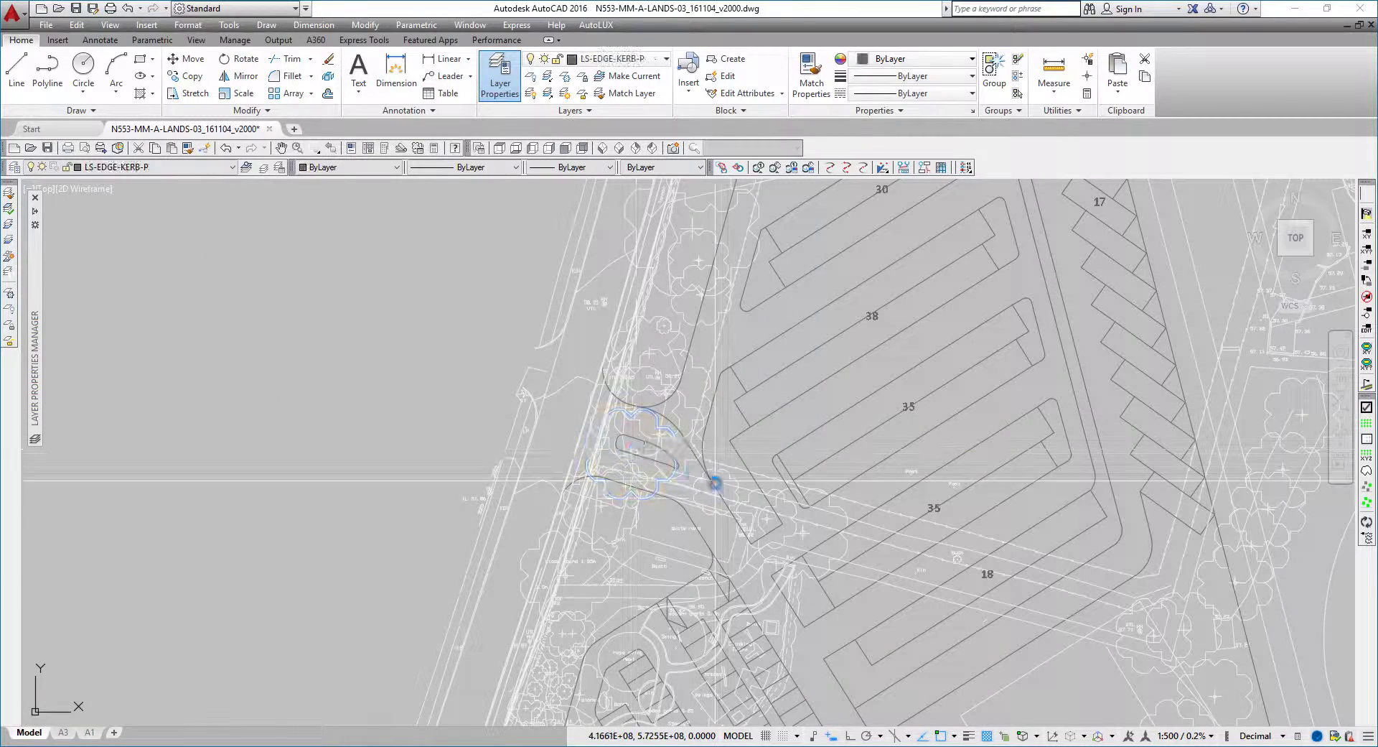
middle_click_drag(650, 423, 658, 474)
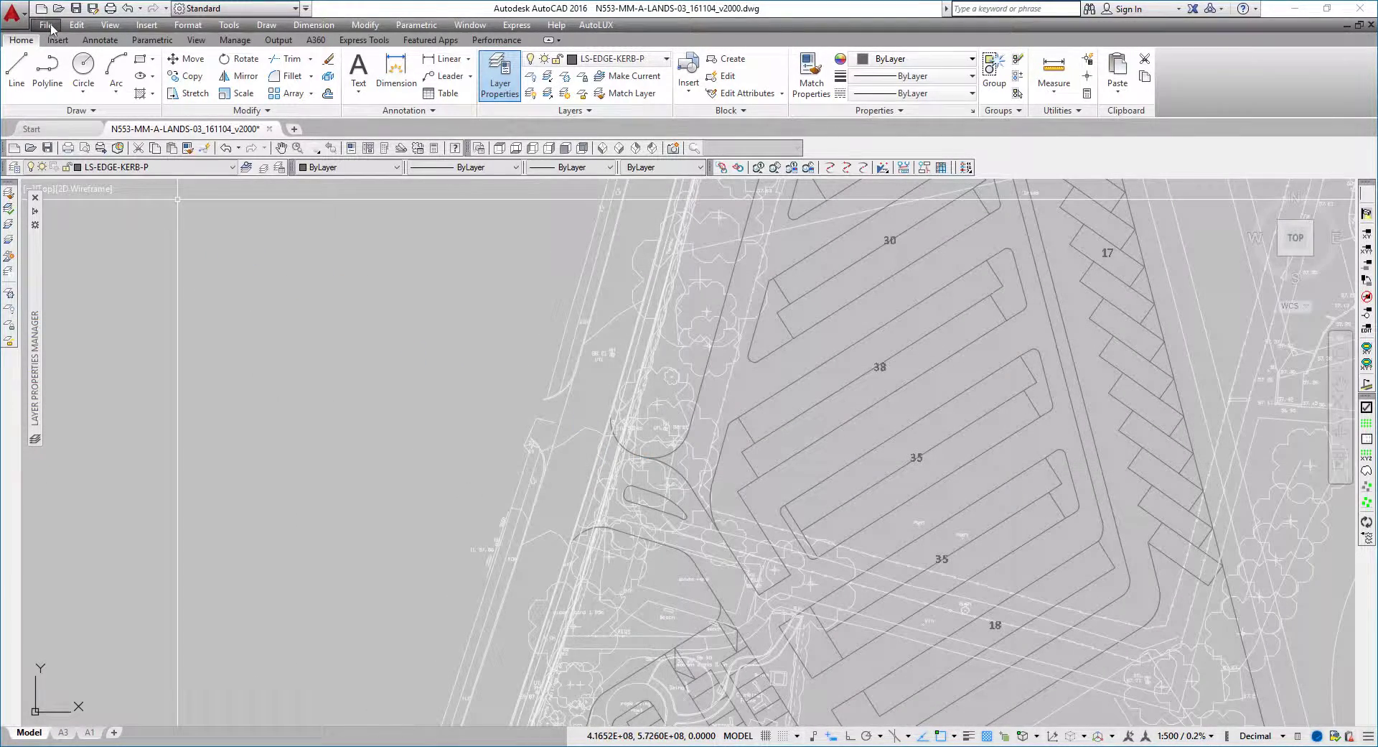
Purge all unused items from the drawing
left_click(47, 25)
mouse_move(108, 452)
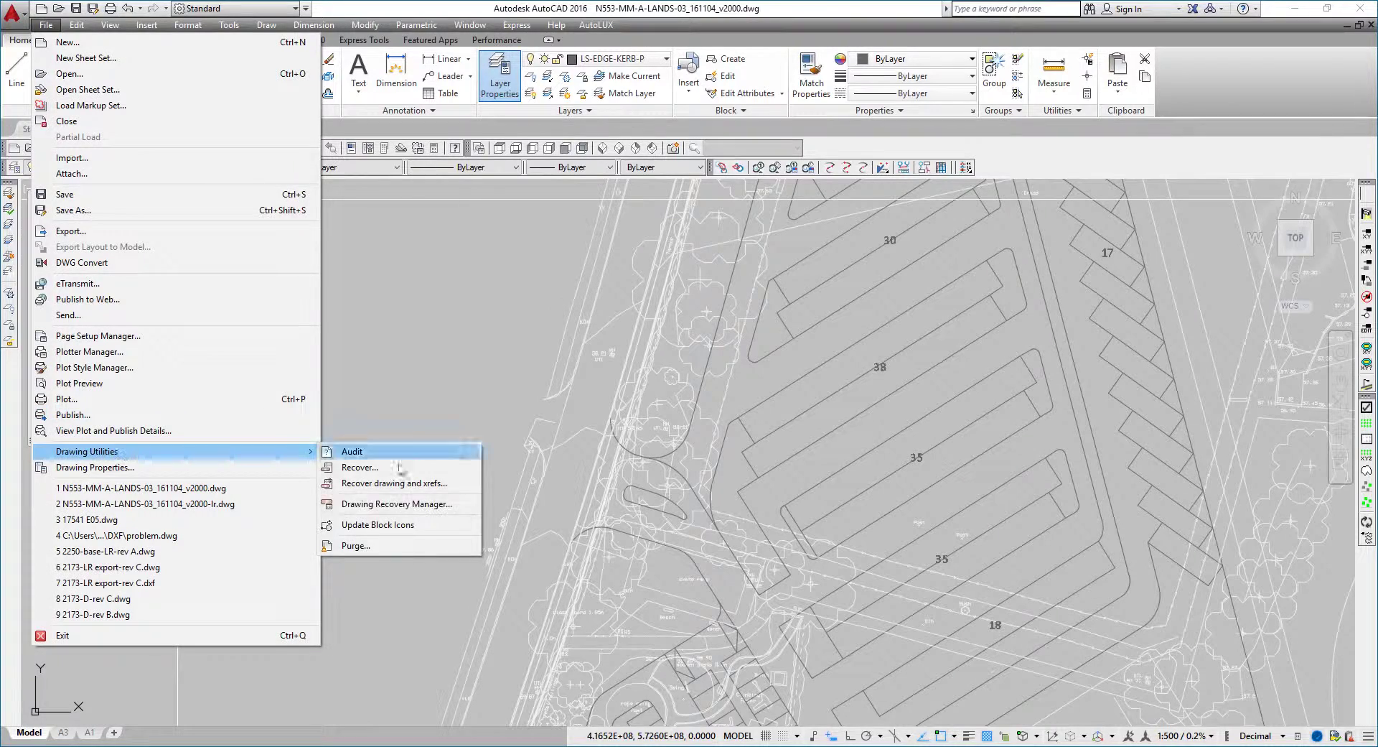
left_click(402, 546)
left_click(646, 563)
left_click(633, 375)
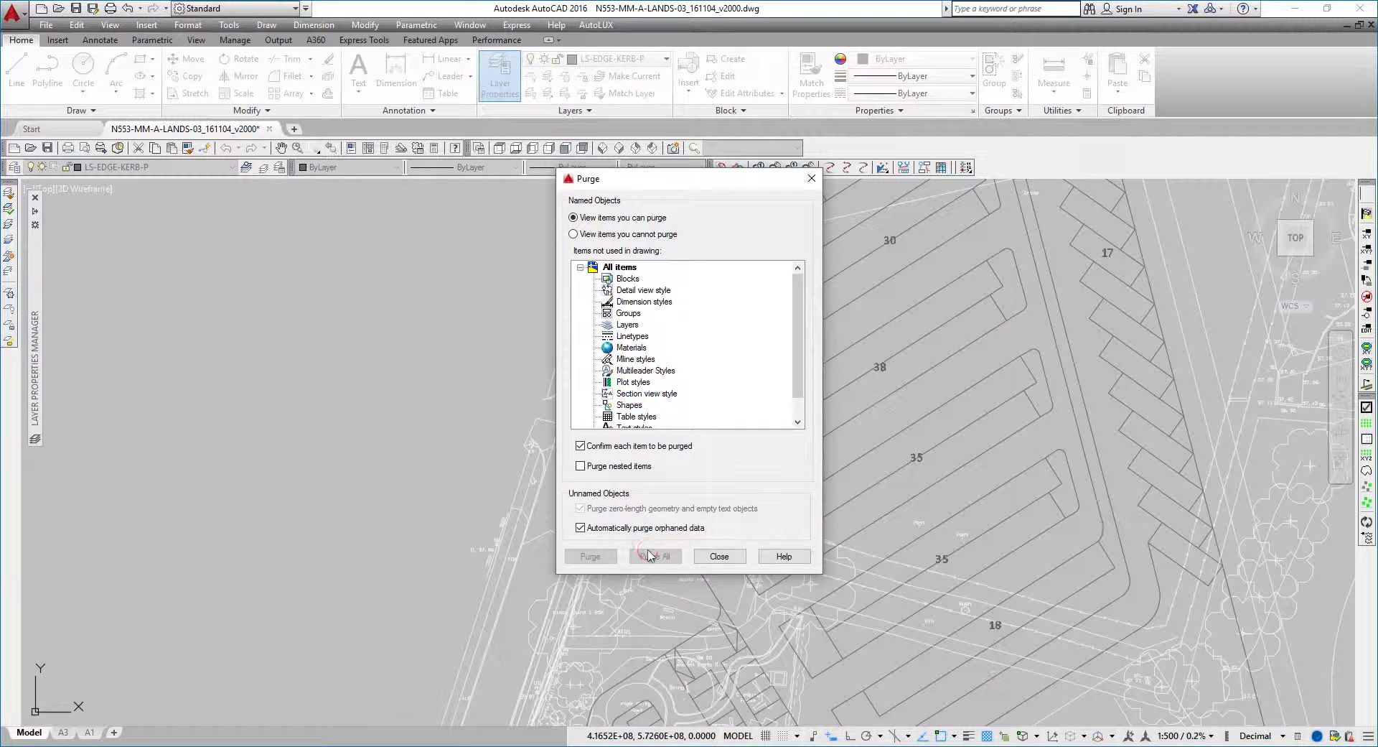
left_click(719, 556)
Save the cleaned drawing in the DXF folder as N553-MM-A-LANDS-03_161104_v2000-lr.dwg, replacing the existing file
scroll(655, 456, "down", 5)
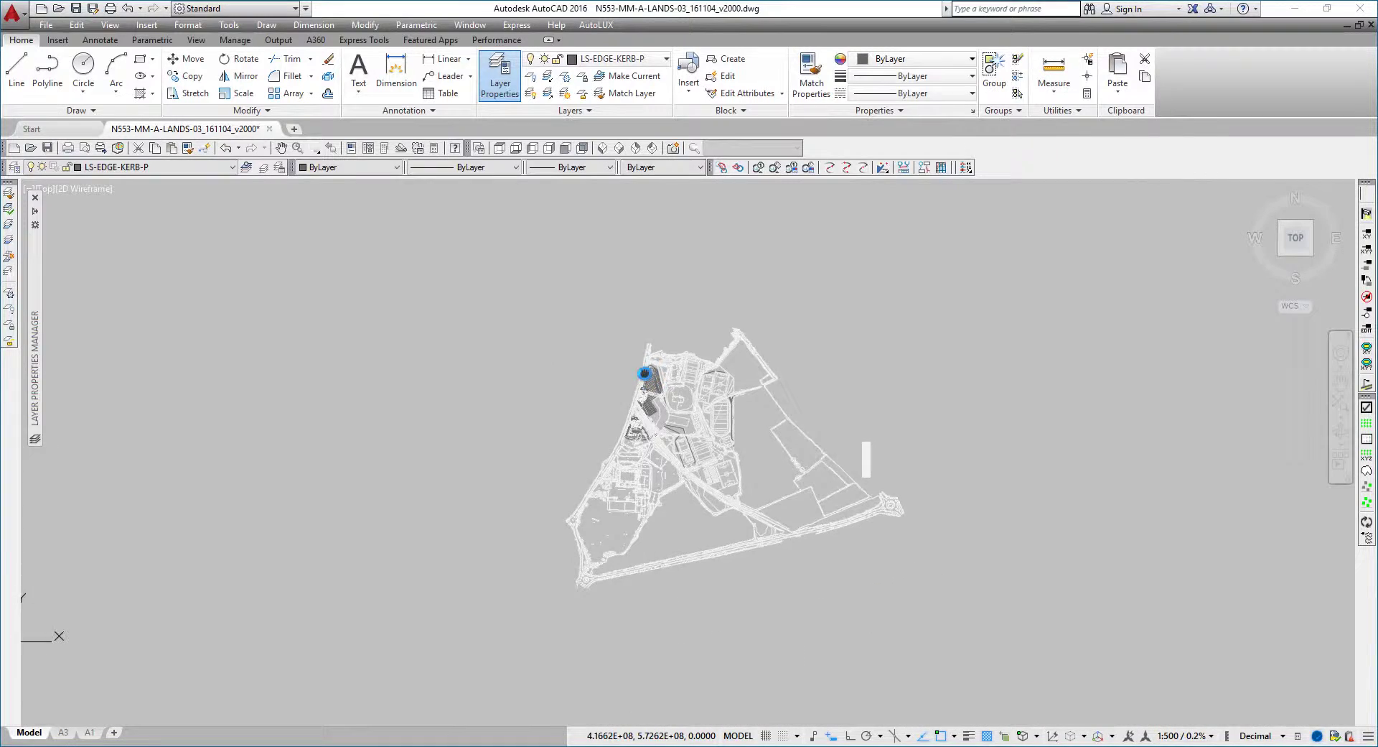
scroll(679, 407, "up", 4)
middle_click_drag(679, 407, 623, 351)
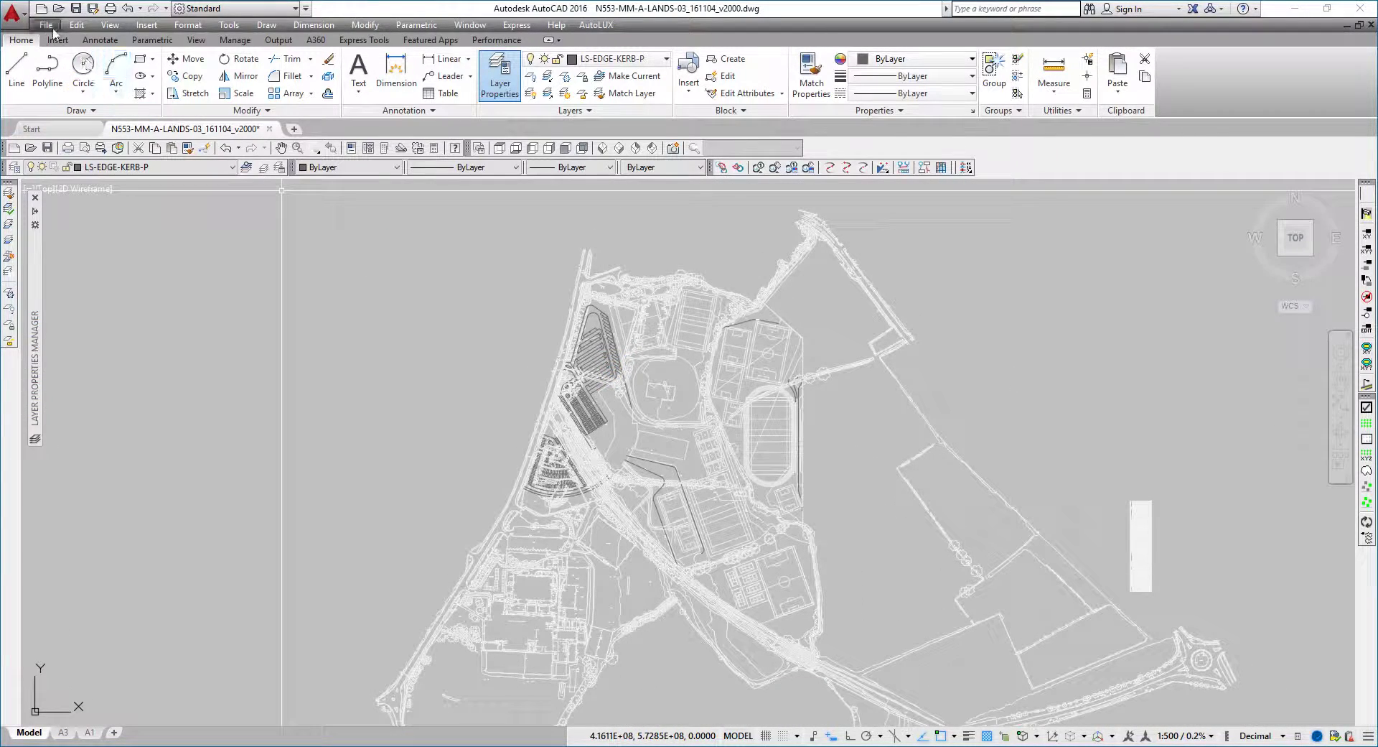
left_click(45, 25)
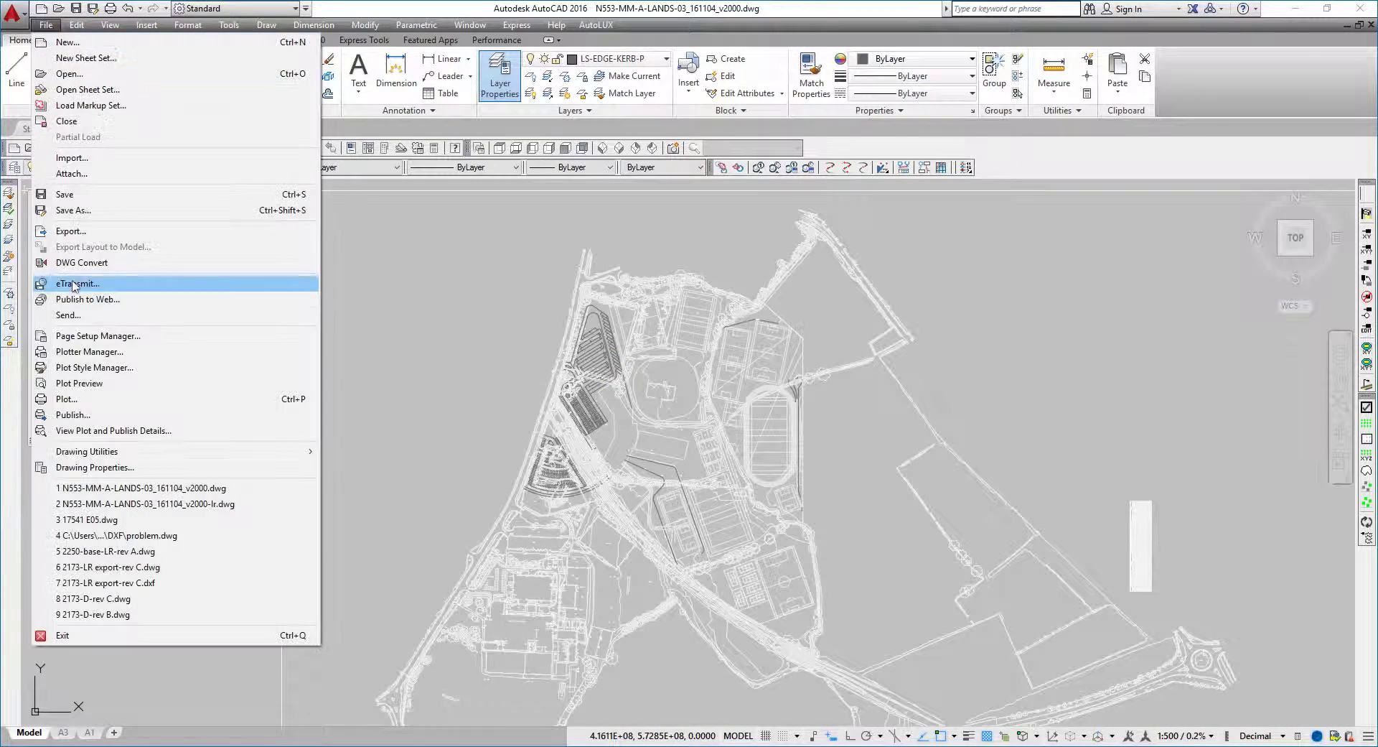
left_click(90, 214)
left_click(653, 315)
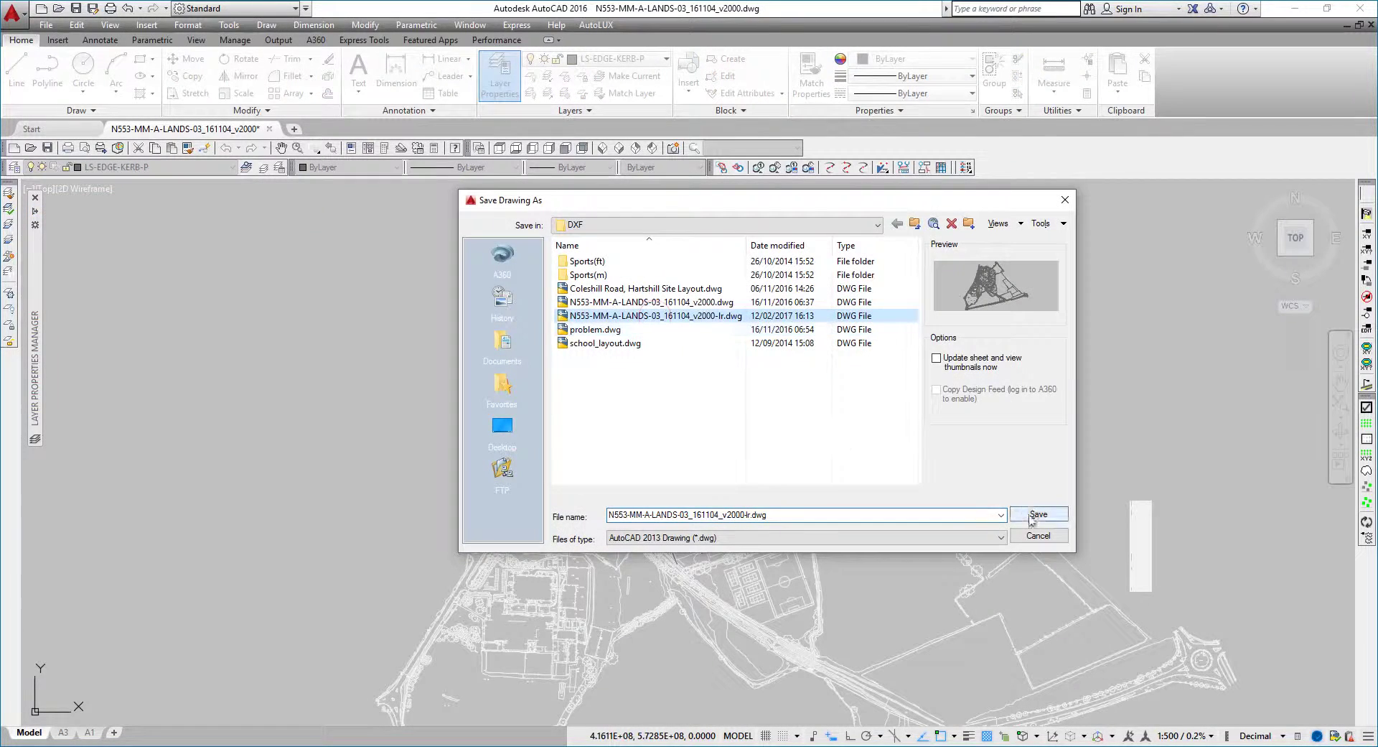
left_click(1038, 514)
left_click(746, 422)
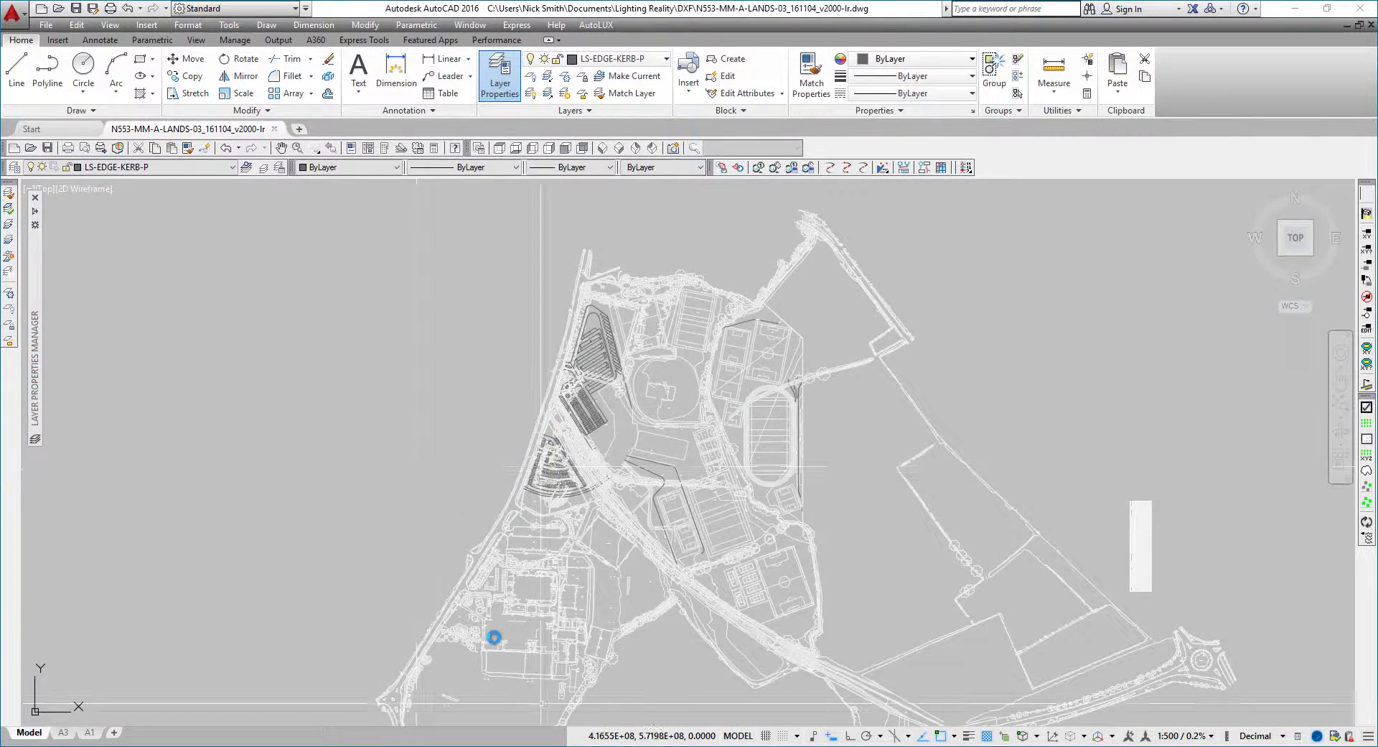
Switch to Reality Outdoor and load the drawing N553-MM-A-LANDS-03_161104_v2000-lr.dwg
key("alt+Tab")
left_click(47, 23)
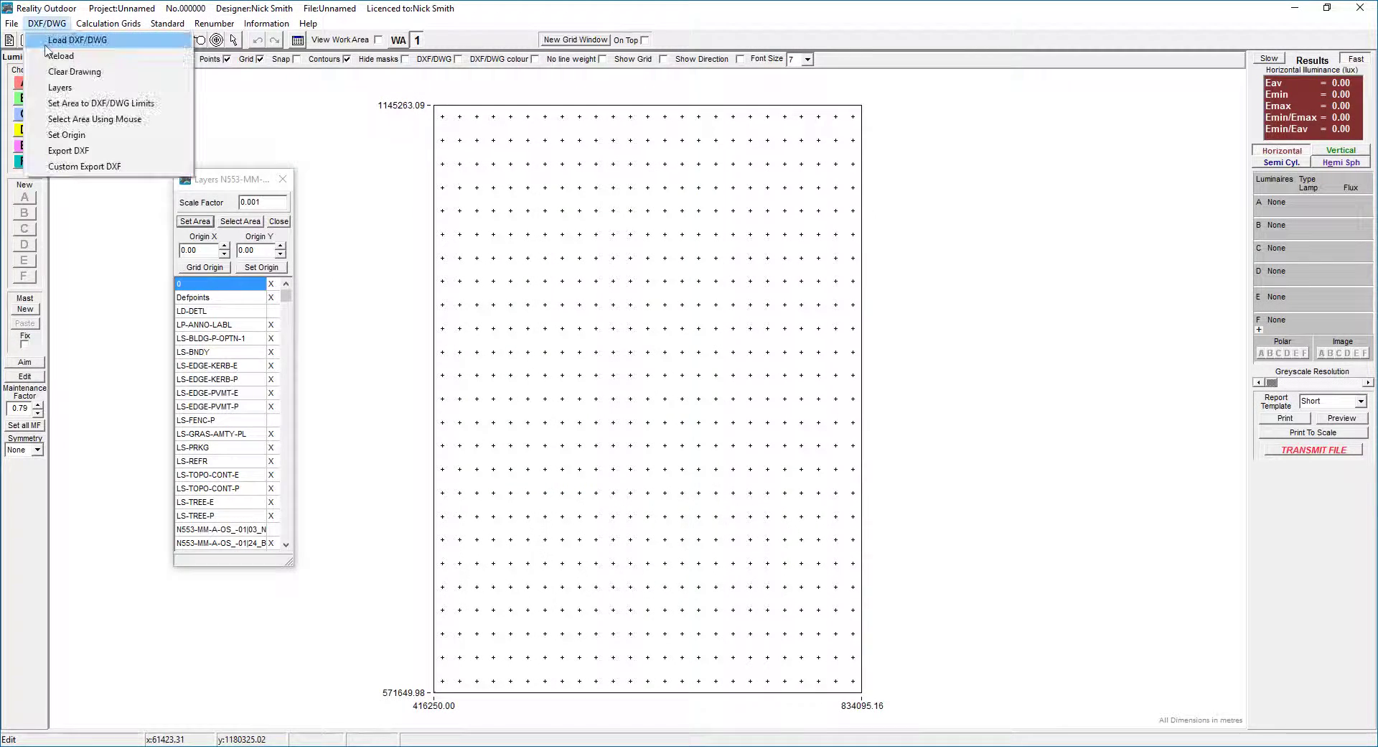
left_click(46, 44)
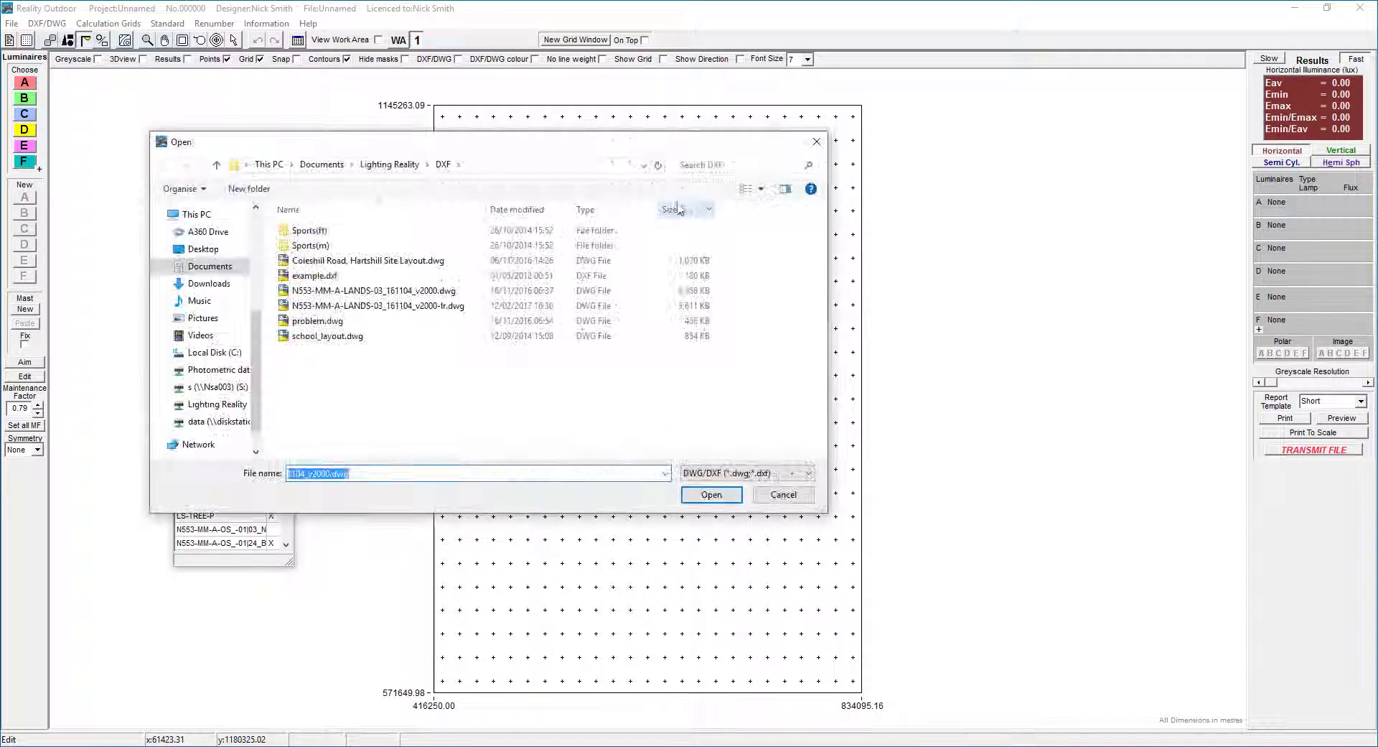
left_click(343, 307)
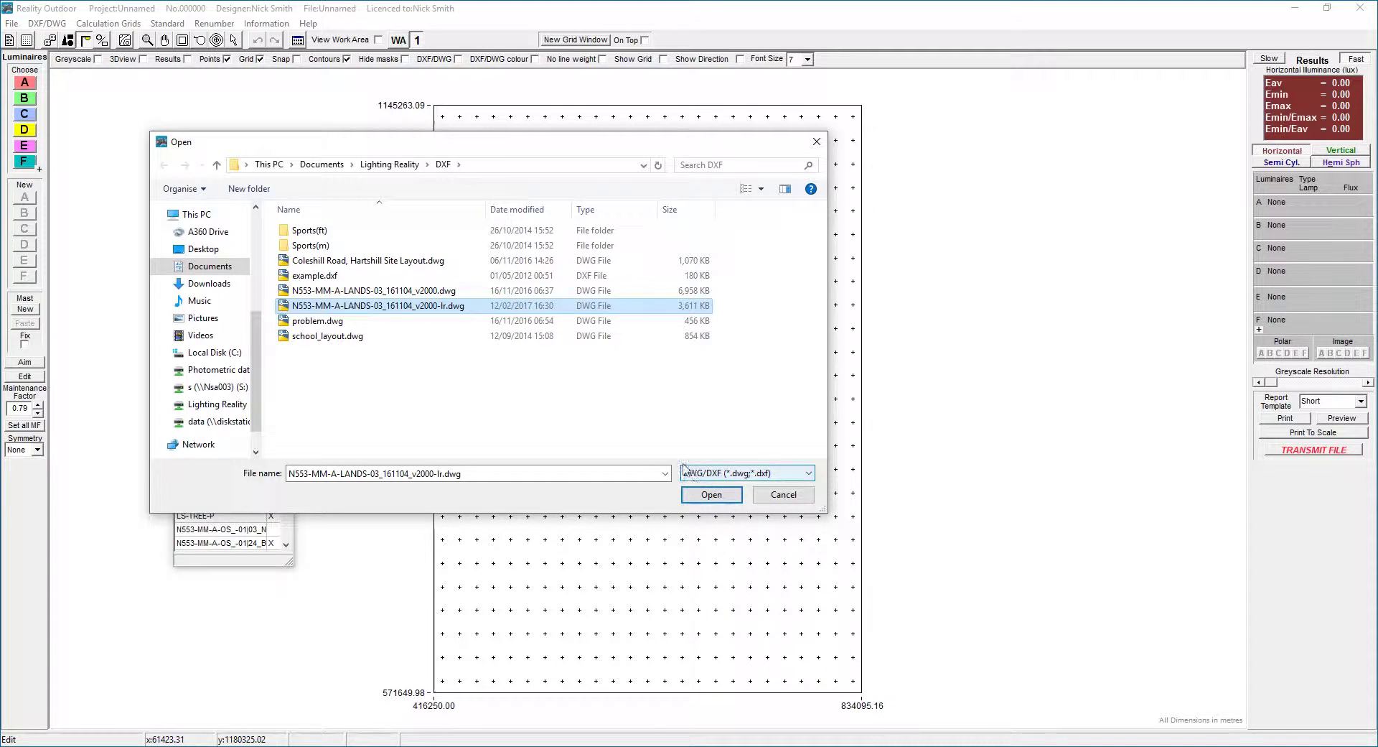
left_click(710, 495)
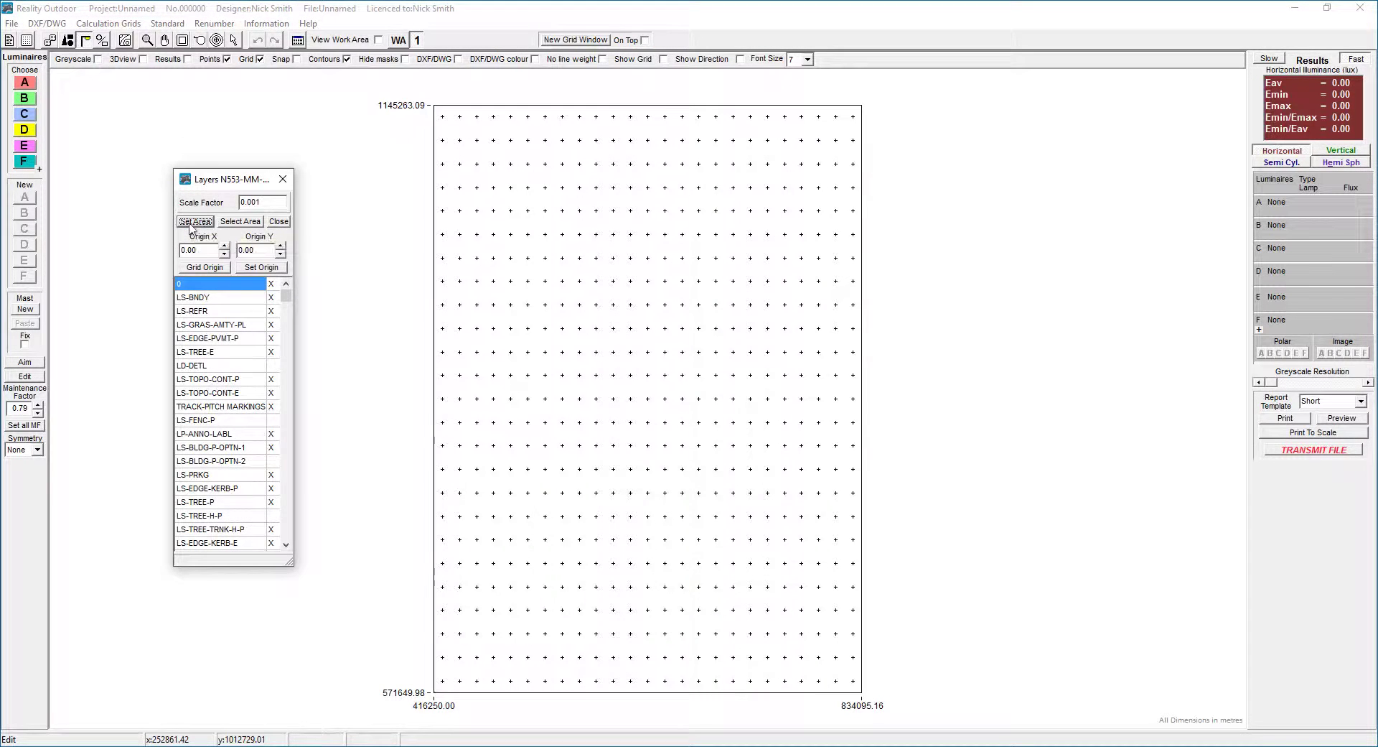
Fit the area to the drawing limits and select a work area about 186 by 230 m around the car parks beside the western road
left_click(190, 224)
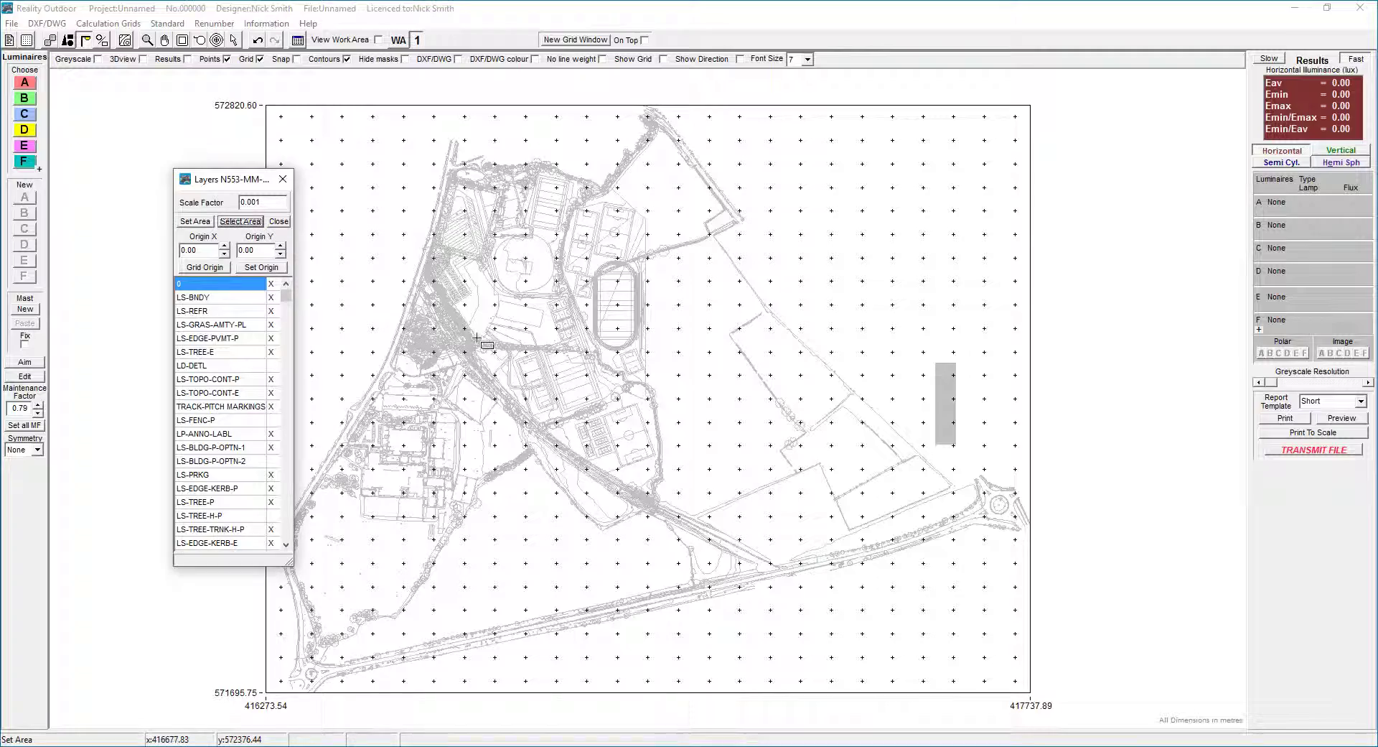
scroll(407, 339, "up", 12)
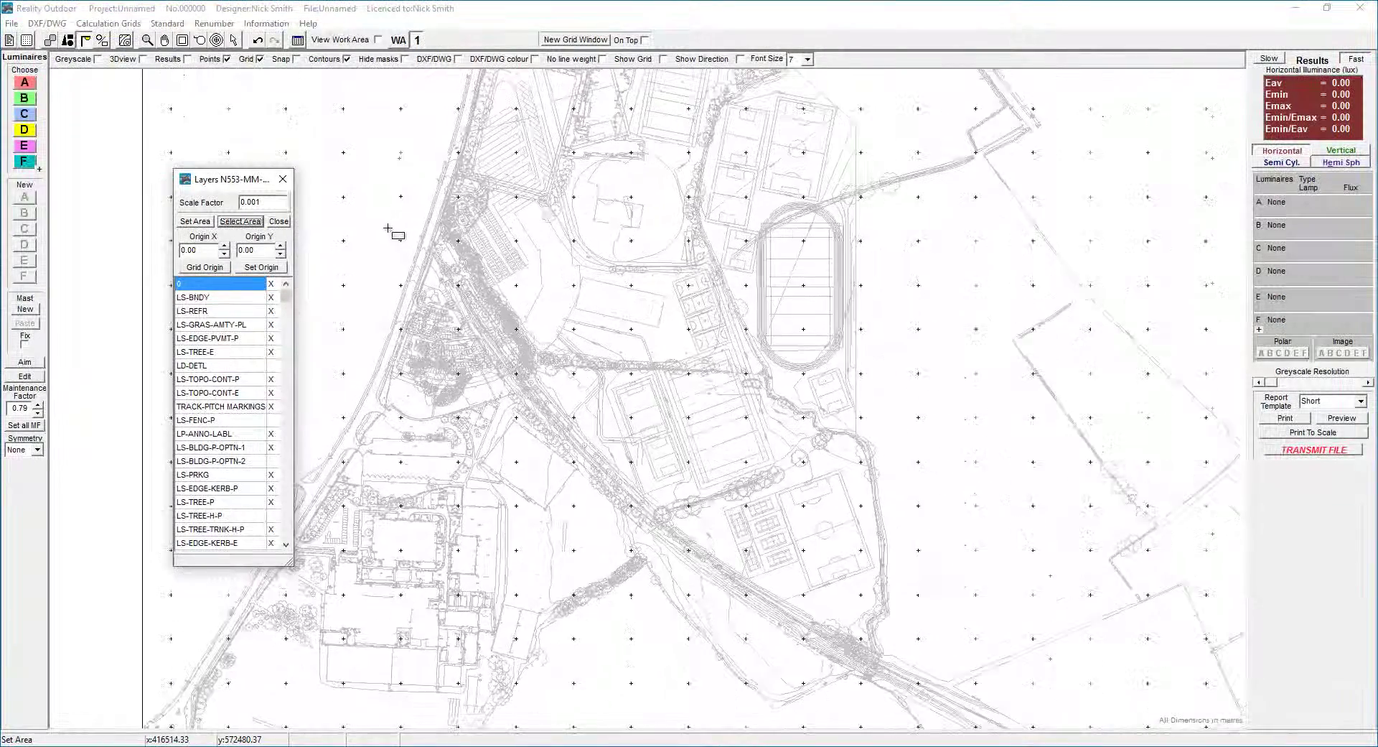
left_click_drag(360, 142, 463, 312)
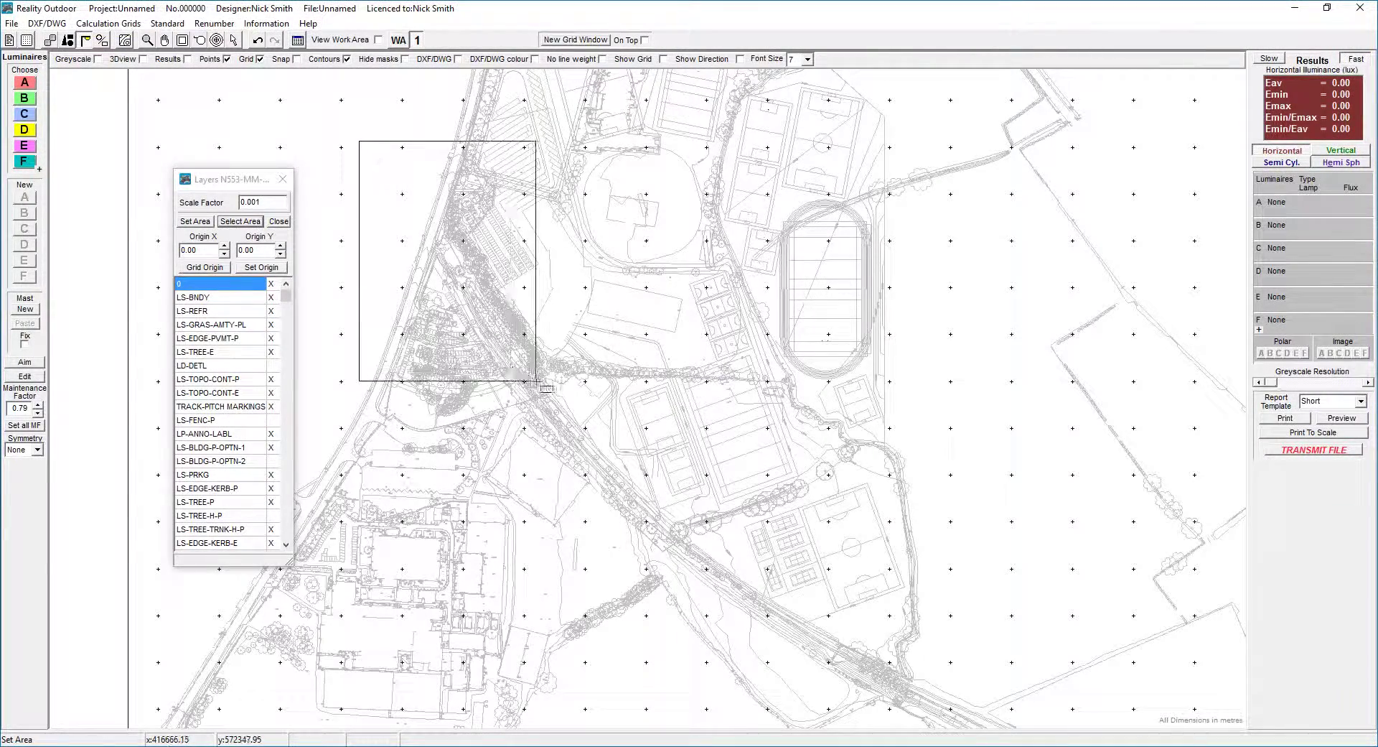
left_click_drag(546, 384, 546, 383)
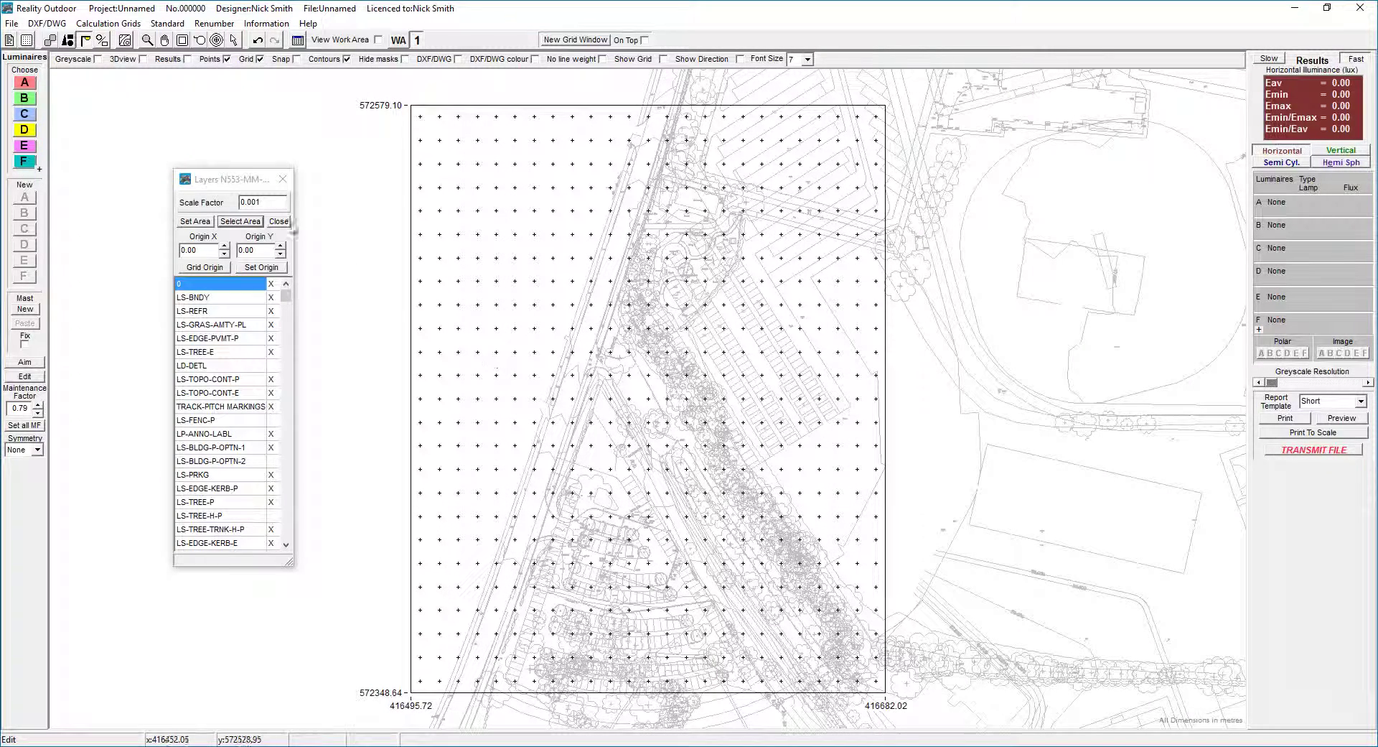